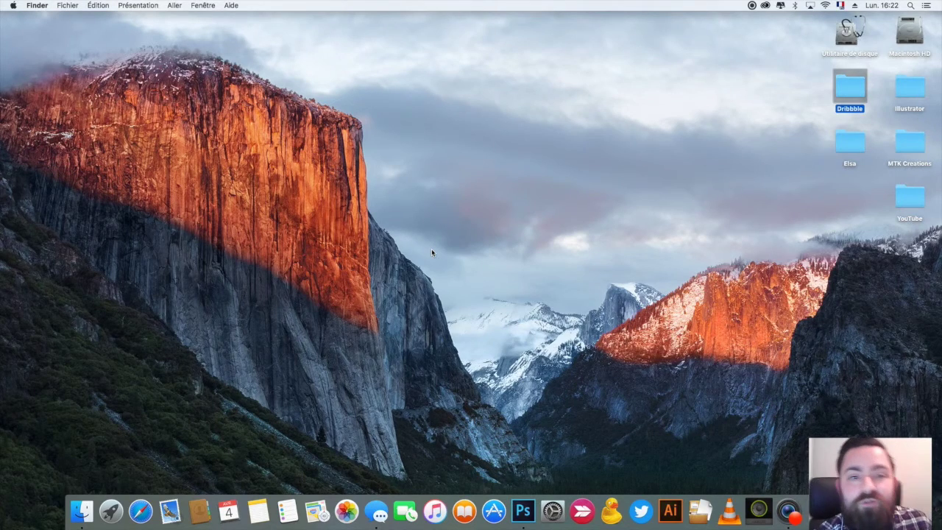
pyautogui.click(752, 6)
pyautogui.click(761, 16)
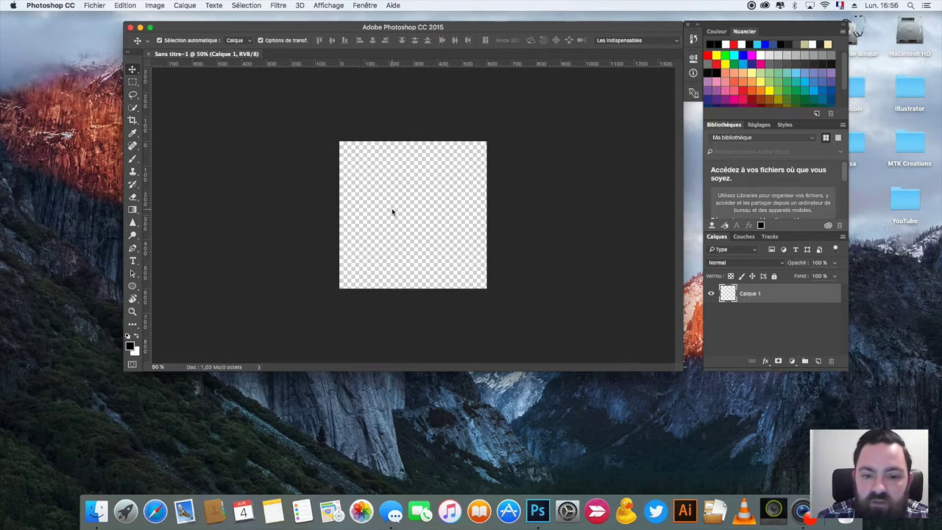
pyautogui.click(343, 146)
pyautogui.click(361, 147)
pyautogui.click(387, 148)
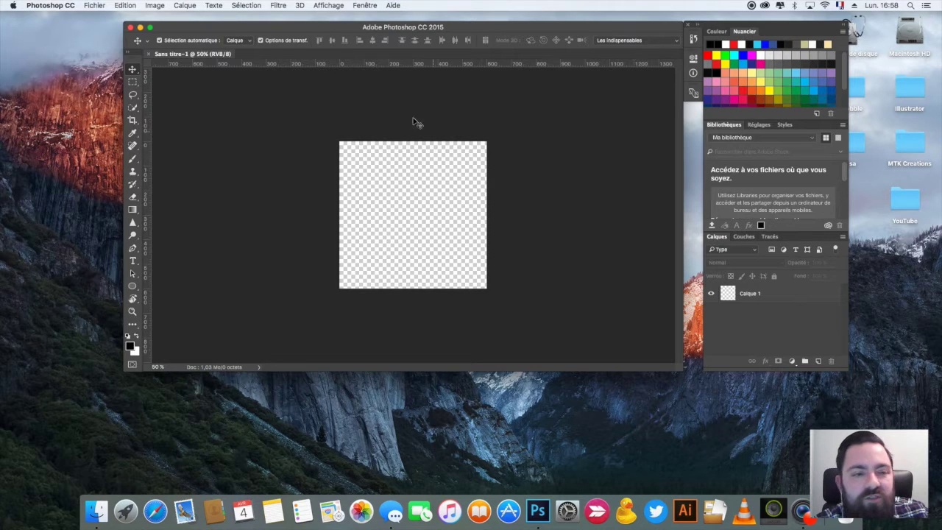
pyautogui.click(140, 27)
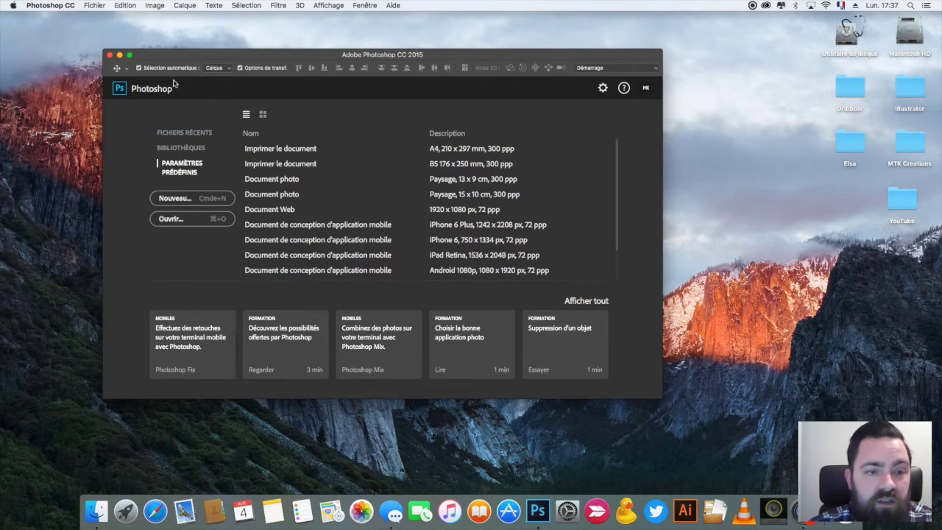
# Step: Create a new 600 × 600 pixel document at 72 pixels/inch in 8-bit RGB with a transparent background
pyautogui.click(95, 6)
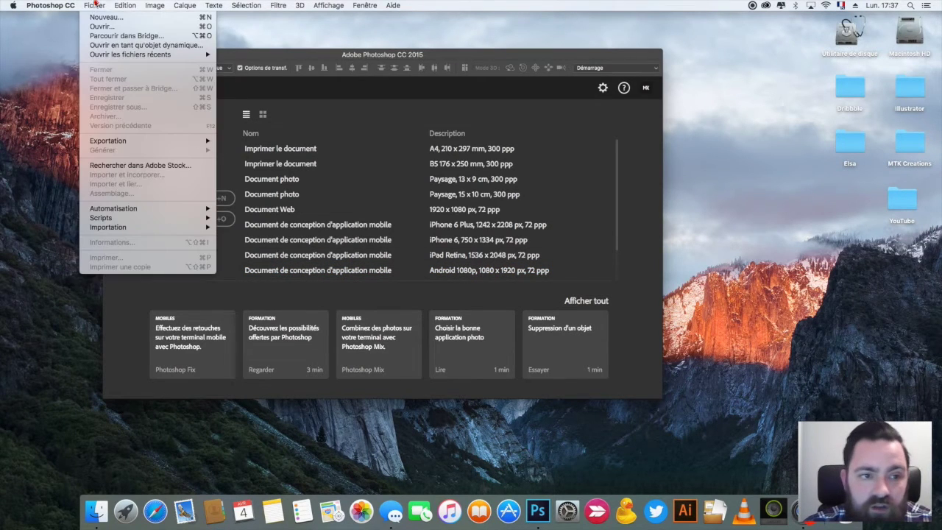
pyautogui.click(102, 18)
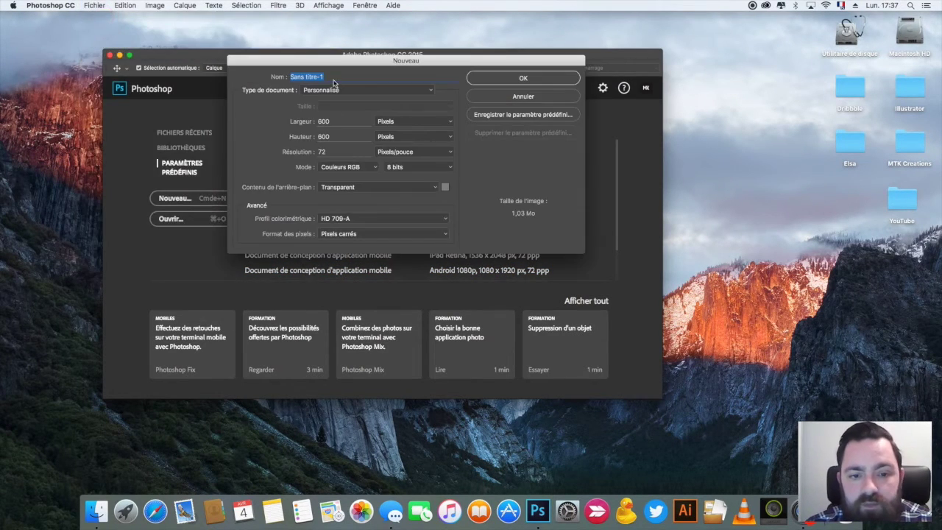
pyautogui.click(356, 61)
pyautogui.moveTo(356, 61); pyautogui.dragTo(346, 90)
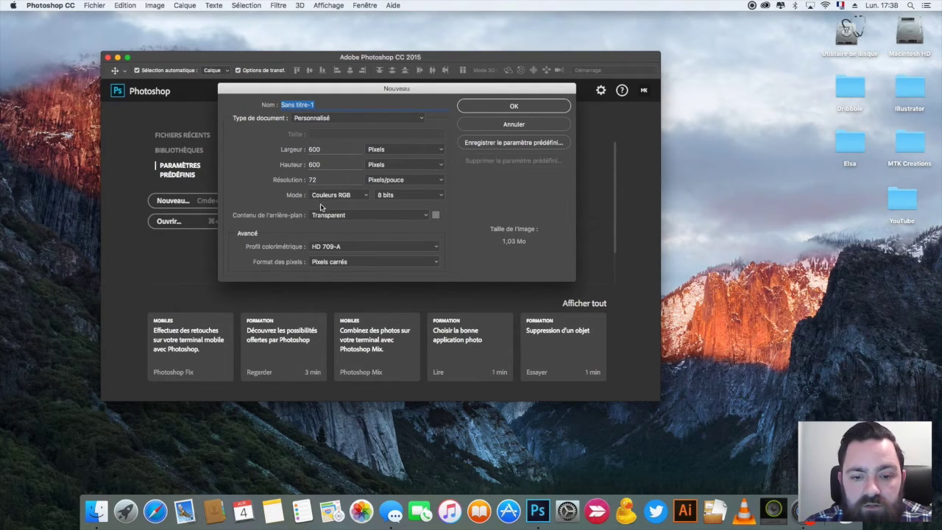
pyautogui.click(426, 217)
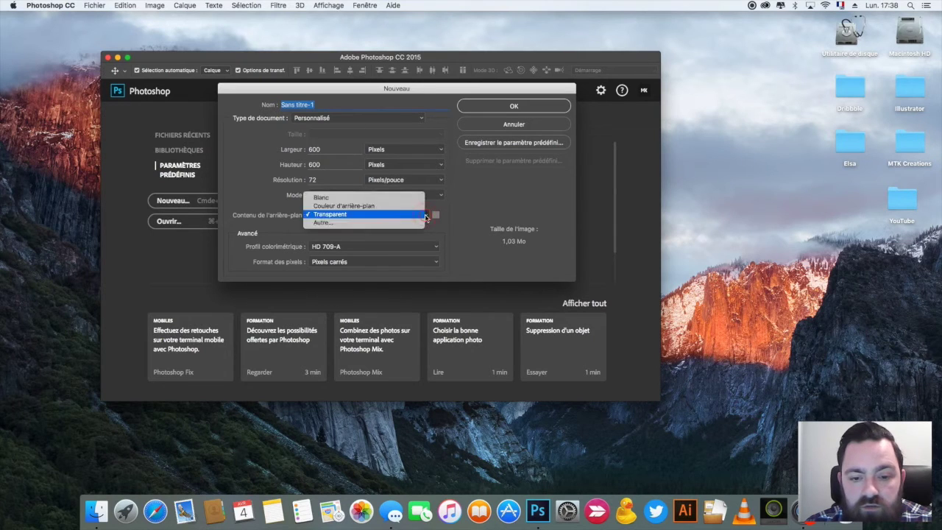
pyautogui.click(470, 234)
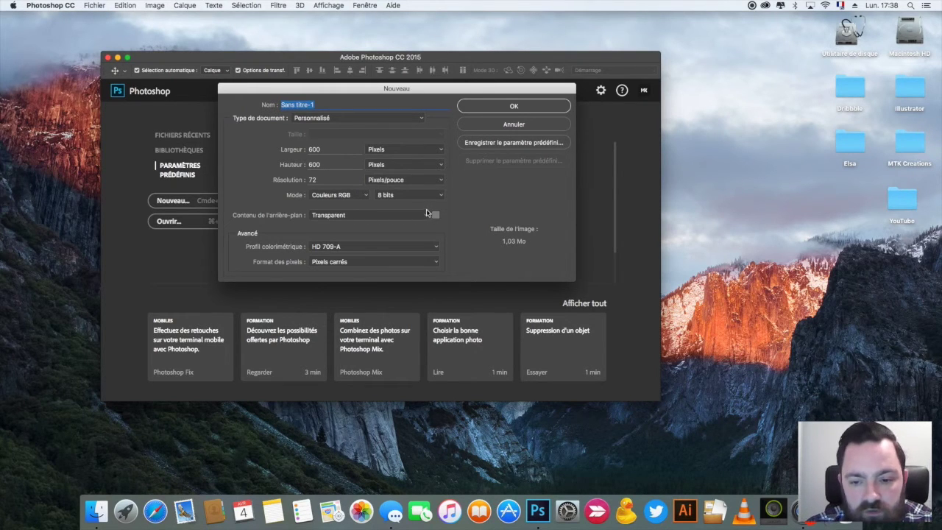
pyautogui.click(501, 107)
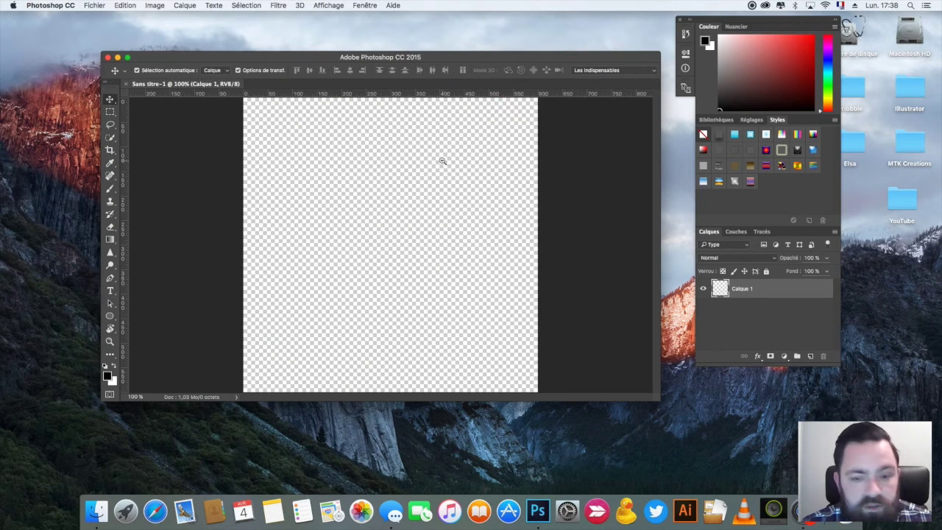
# Step: Zoom the canvas out to 66.67%, activate the Move tool and place the floating panels against the document window
pyautogui.press('z')
pyautogui.keyDown('alt'); pyautogui.click(412, 184); pyautogui.keyUp('alt')
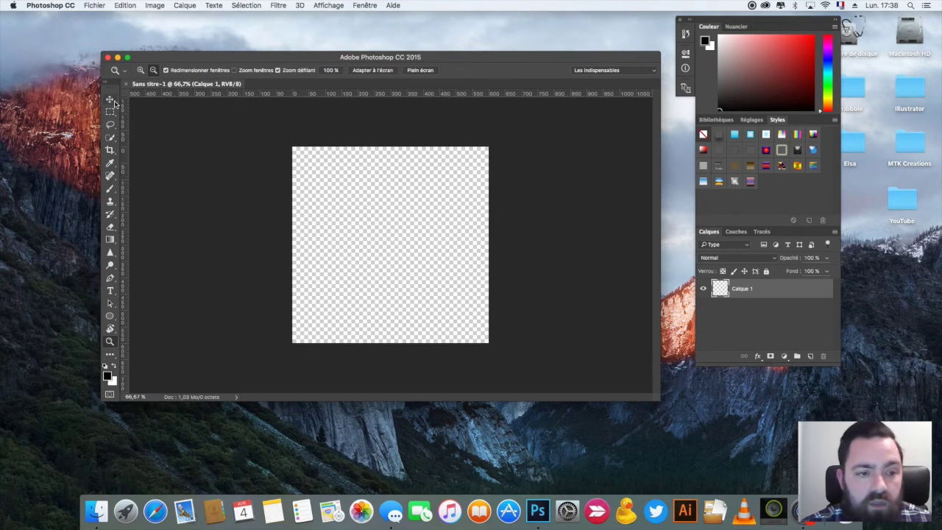
pyautogui.click(111, 100)
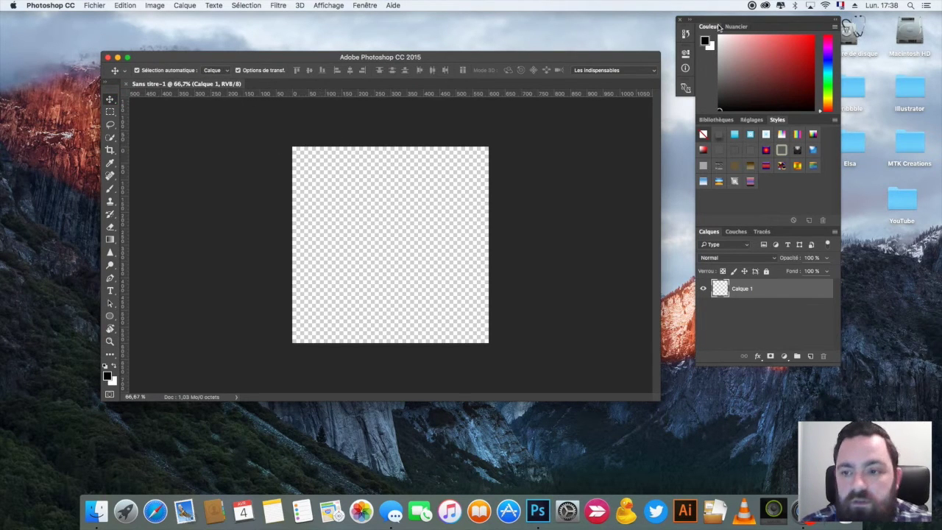
pyautogui.moveTo(743, 22); pyautogui.dragTo(741, 56)
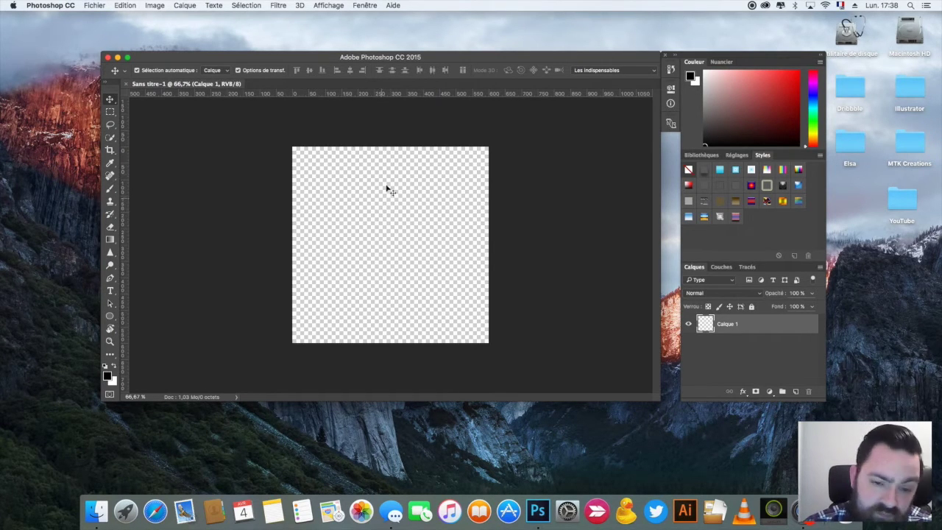
pyautogui.moveTo(446, 57); pyautogui.dragTo(451, 56)
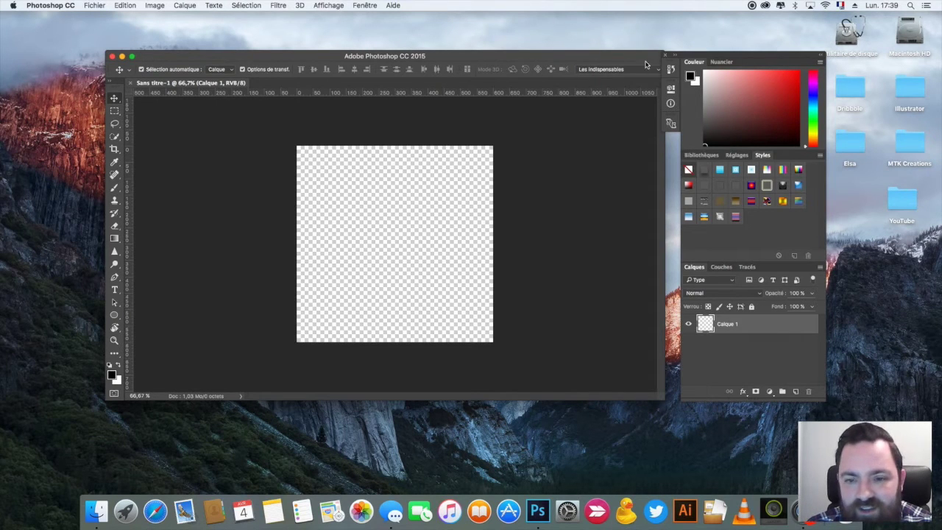
pyautogui.click(384, 222)
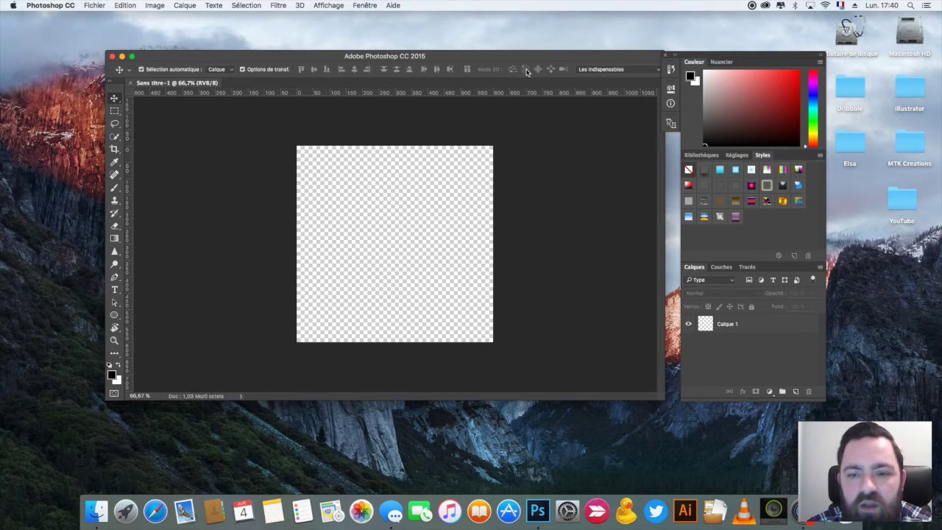
pyautogui.doubleClick(630, 57)
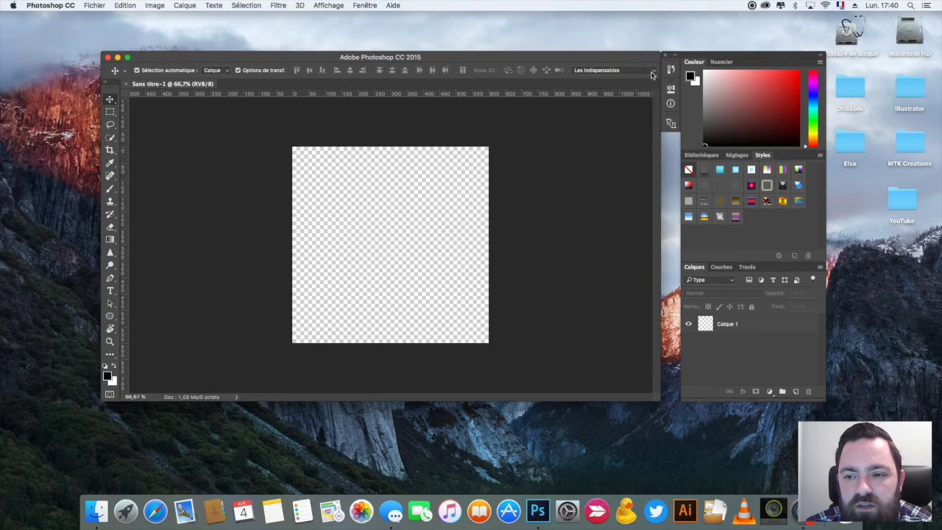
pyautogui.click(651, 72)
pyautogui.click(618, 71)
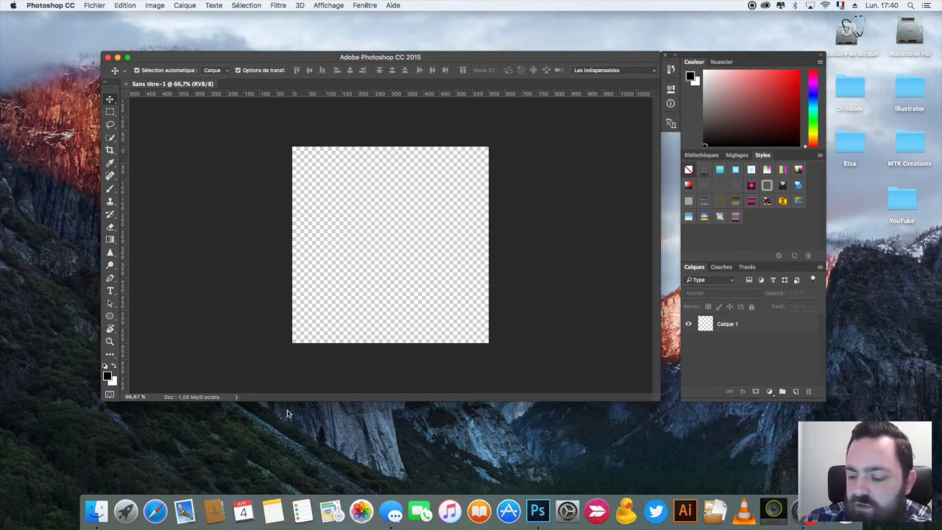
pyautogui.press('XF86AudioRaiseVolume')
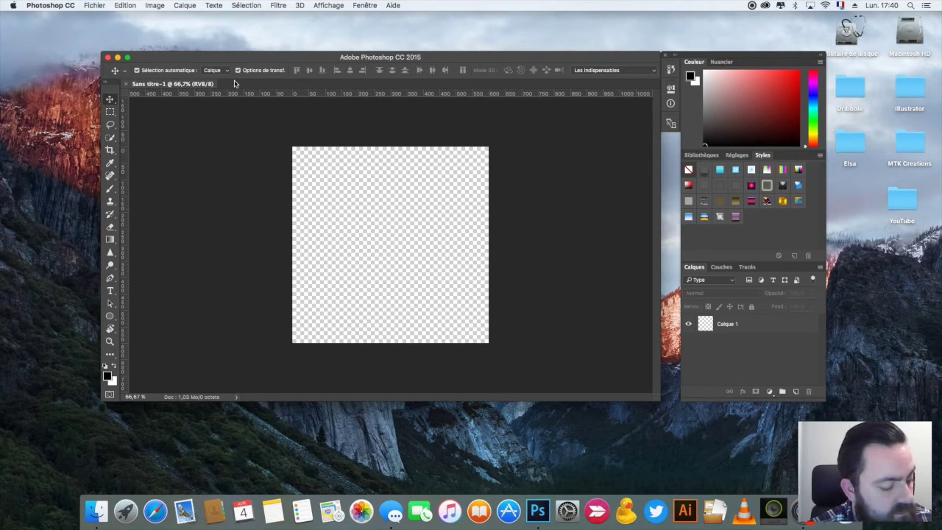
# Step: Hide and redisplay the rulers, and open the units and rulers preferences without changing anything
pyautogui.press('super+r')
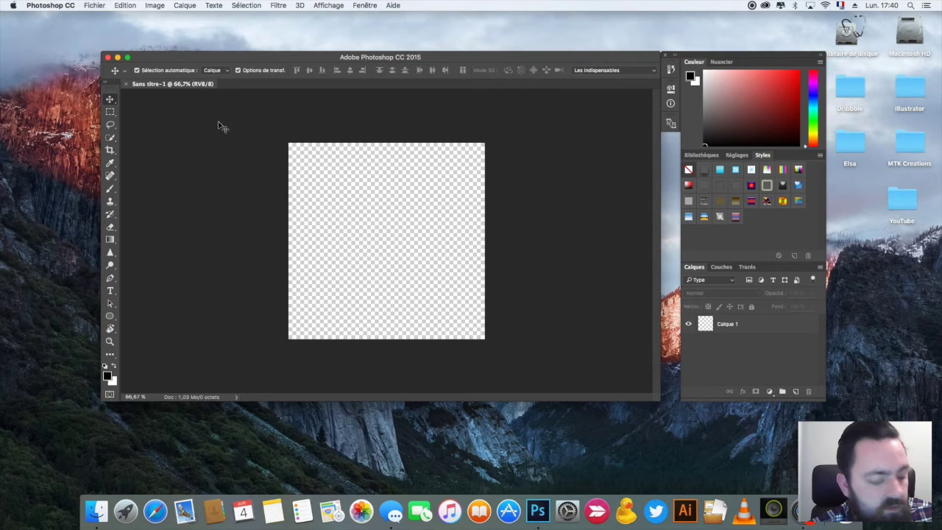
pyautogui.press('super+r')
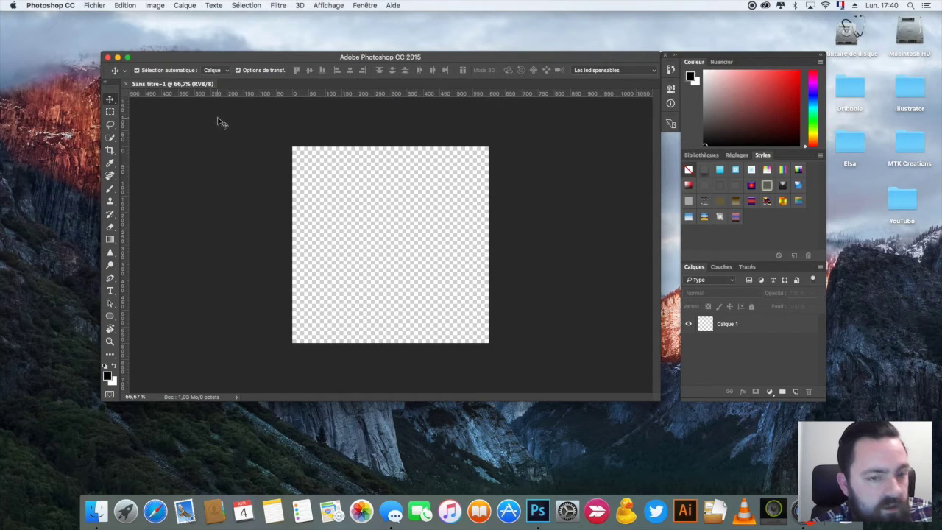
pyautogui.doubleClick(376, 95)
pyautogui.click(753, 133)
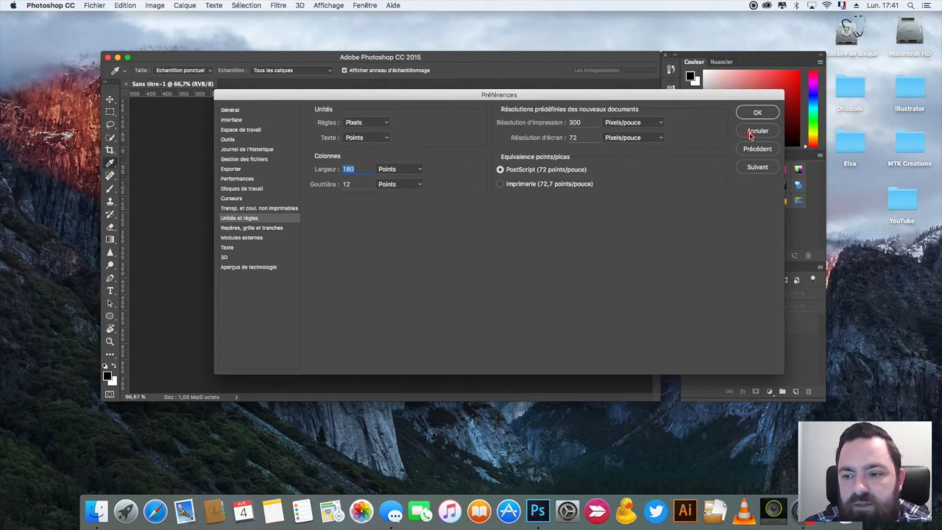
# Step: Add a horizontal guide at the canvas's mid-height and paint a black circle about 340 px wide on a new layer
pyautogui.moveTo(390, 96); pyautogui.dragTo(403, 245)
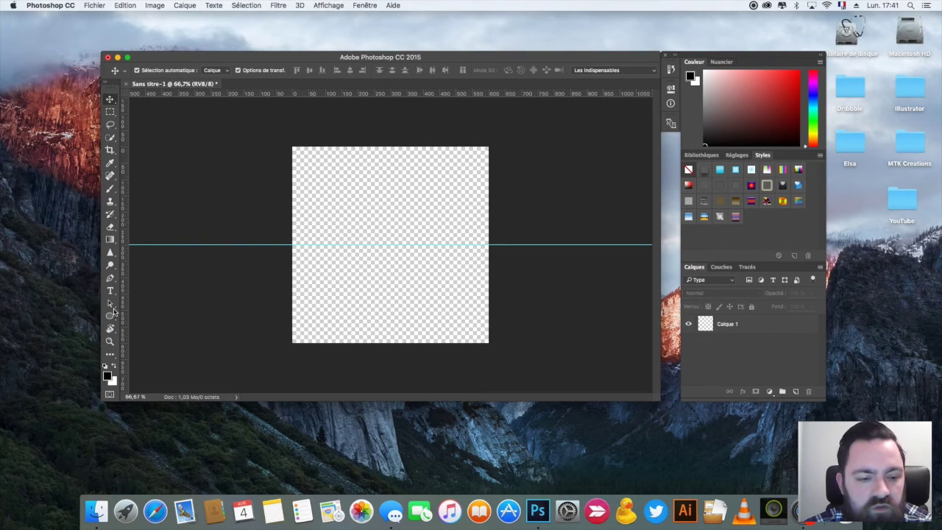
pyautogui.click(110, 315)
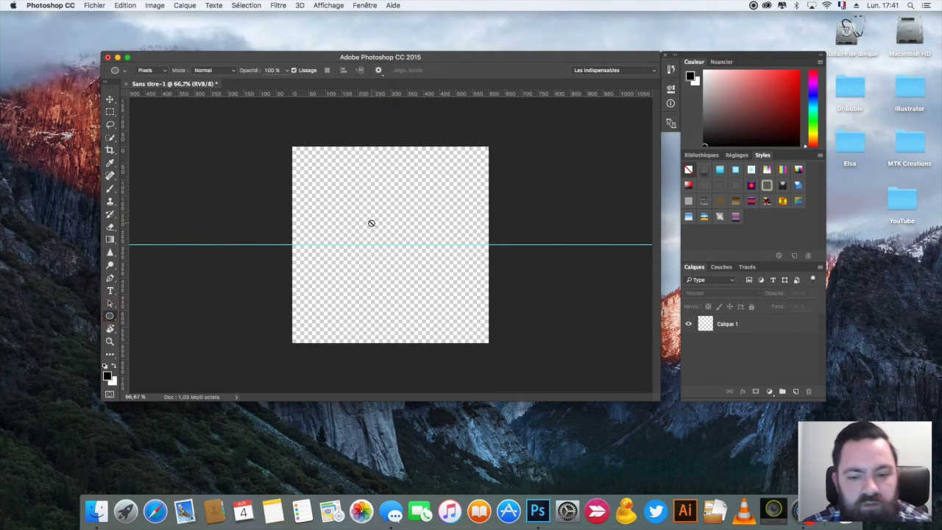
pyautogui.click(795, 392)
pyautogui.moveTo(332, 200); pyautogui.dragTo(443, 304)
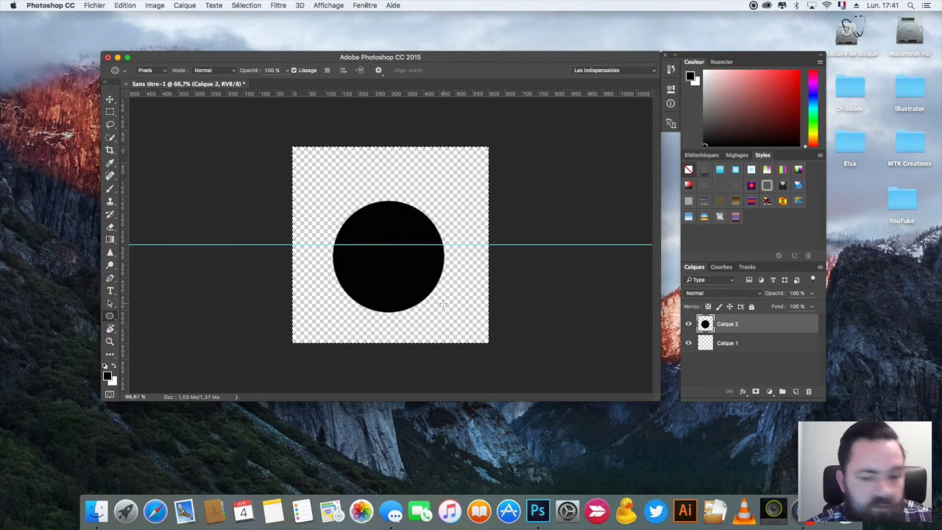
# Step: Align the circle to the vertical and horizontal centres of the selected canvas, and deselect
pyautogui.click(111, 99)
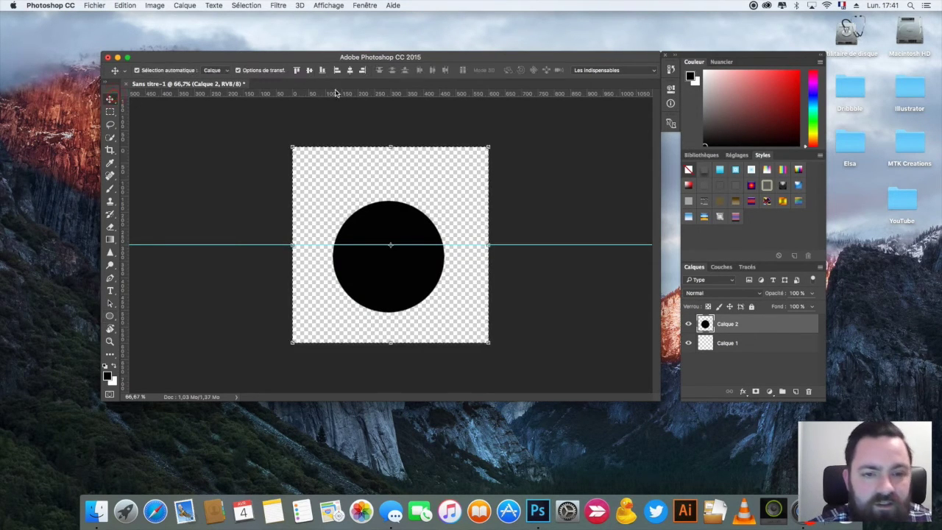
pyautogui.click(309, 70)
pyautogui.click(351, 70)
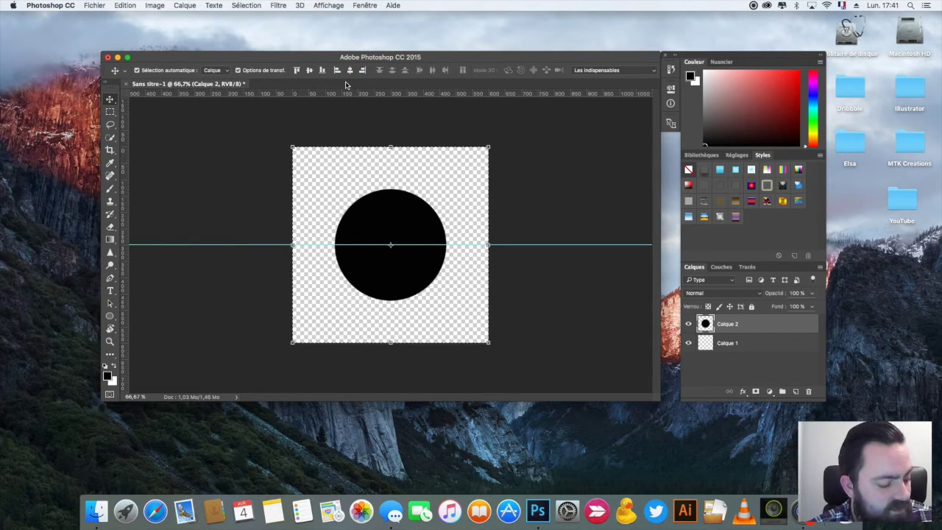
pyautogui.press('super+d')
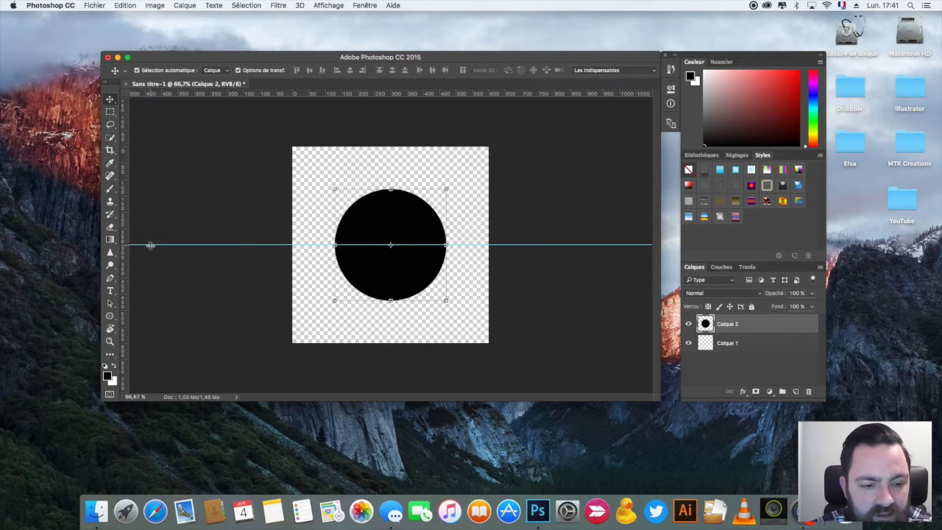
# Step: Add a vertical guide through the canvas centre and nudge the circle up and left so its centre is at X 298 px, Y 298 px
pyautogui.moveTo(150, 245); pyautogui.dragTo(389, 234)
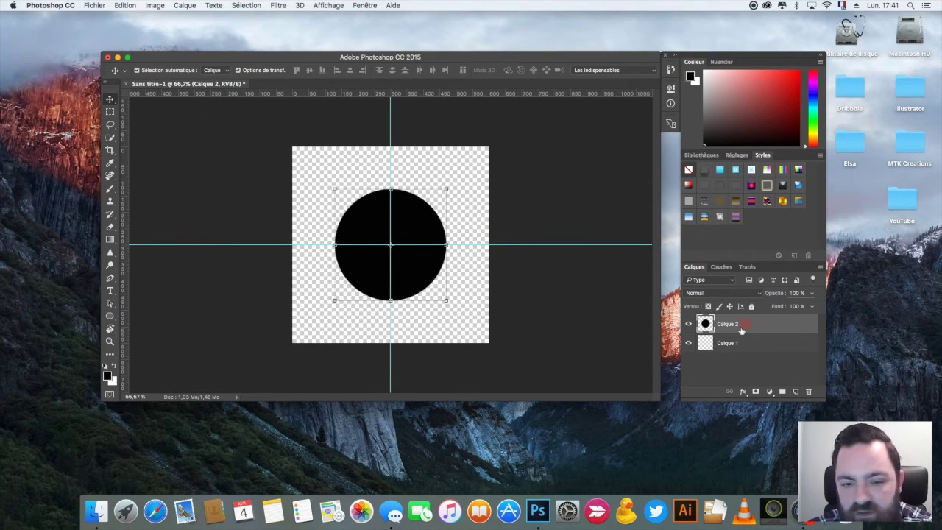
pyautogui.press('Up')
pyautogui.press('Up')
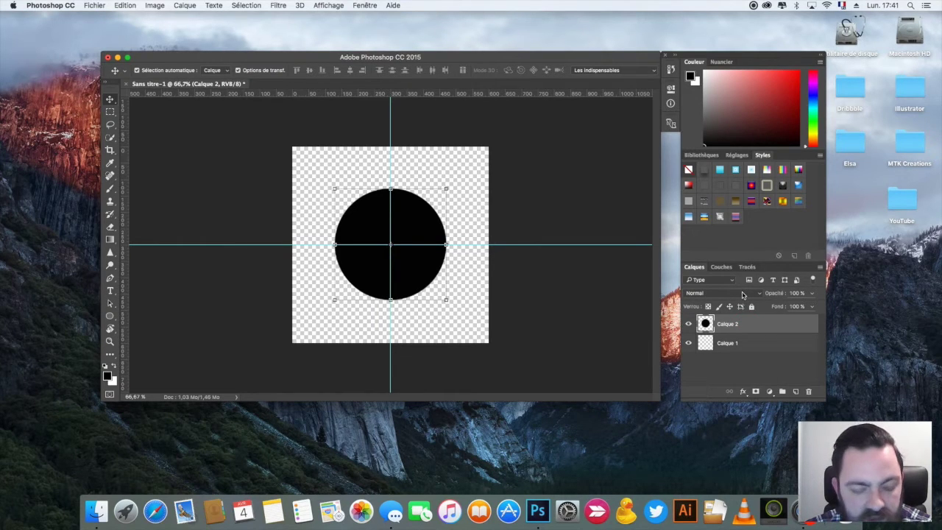
pyautogui.press('super+t')
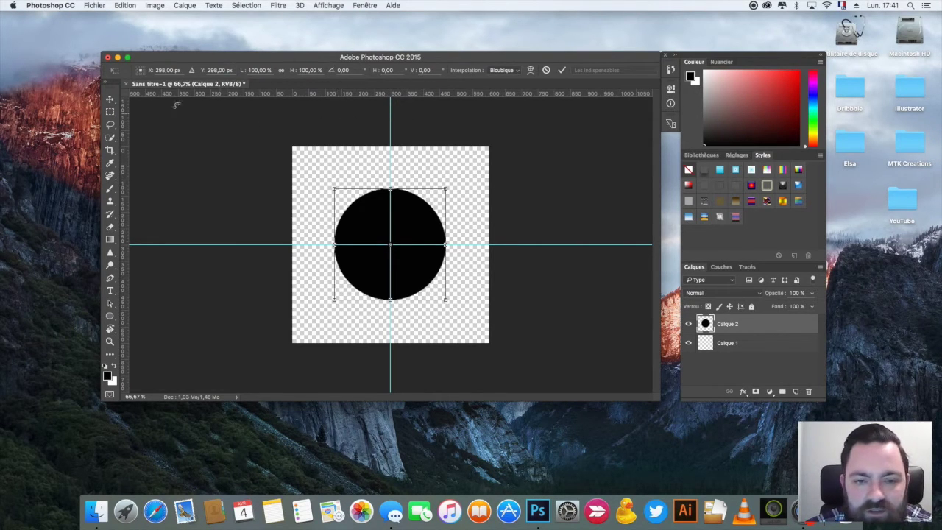
pyautogui.click(110, 99)
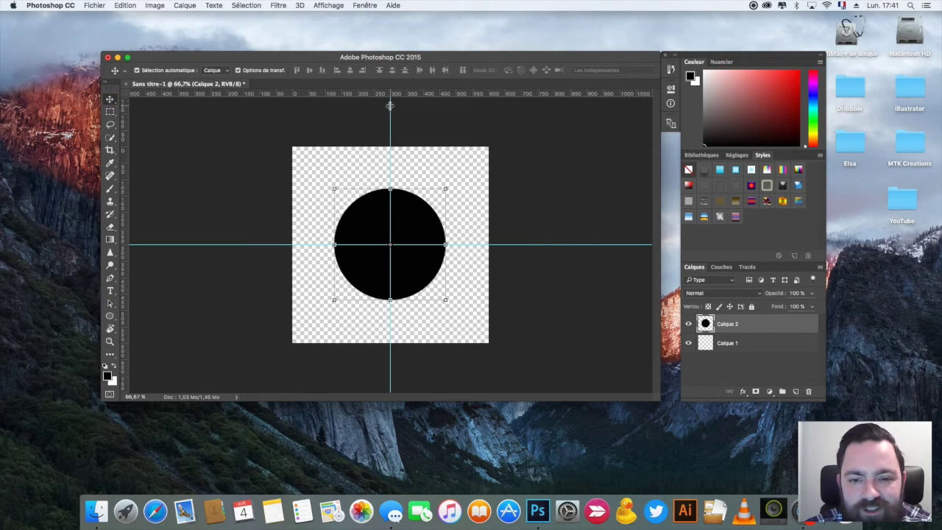
# Step: Remove the vertical and horizontal guides from the canvas
pyautogui.moveTo(390, 107); pyautogui.dragTo(125, 121)
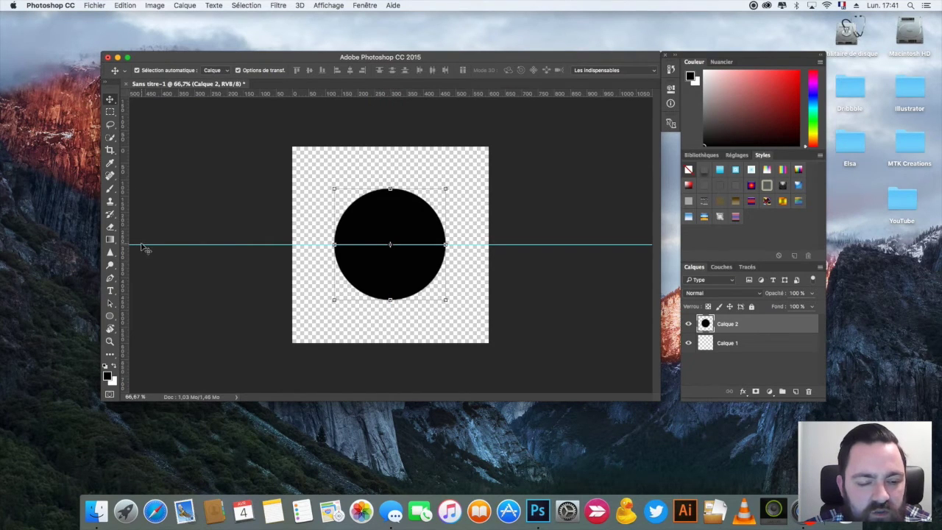
pyautogui.moveTo(144, 246); pyautogui.dragTo(190, 90)
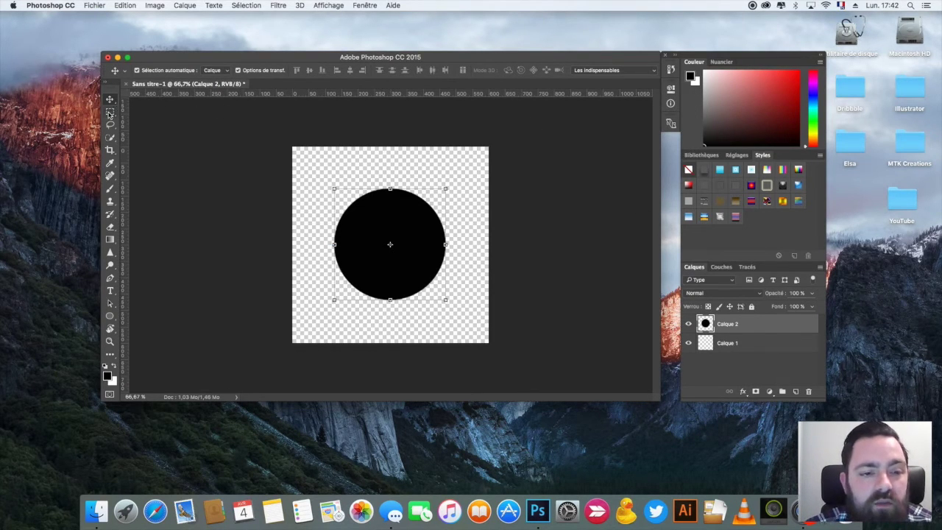
# Step: Activate the Lasso tool and set the foreground colour to a bright green
pyautogui.click(110, 124)
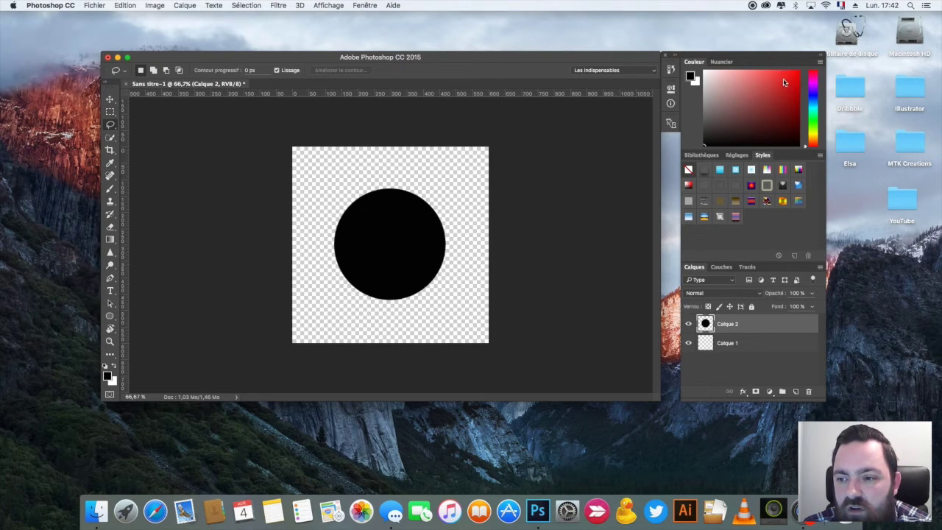
pyautogui.moveTo(817, 103)
pyautogui.mouseDown()
pyautogui.moveTo(813, 83)
pyautogui.moveTo(813, 125)
pyautogui.mouseUp()
pyautogui.click(783, 81)
pyautogui.click(762, 122)
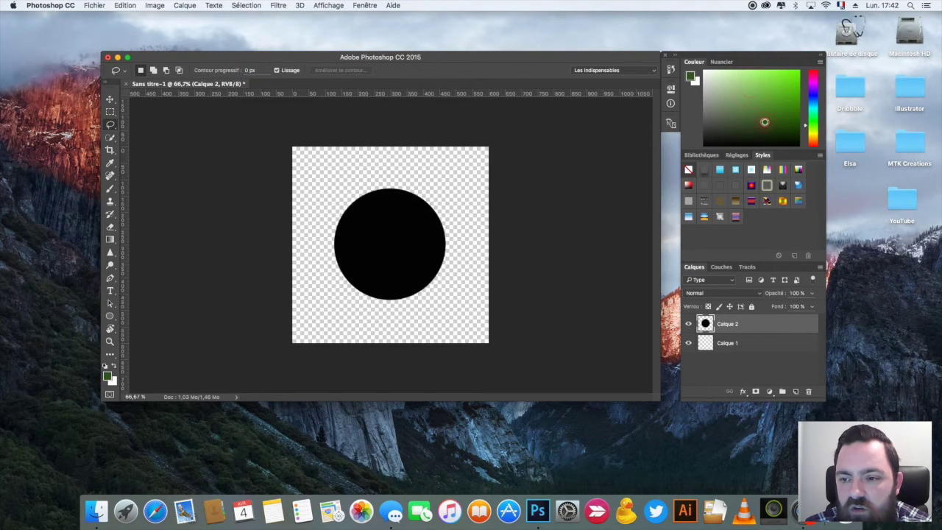
pyautogui.click(785, 78)
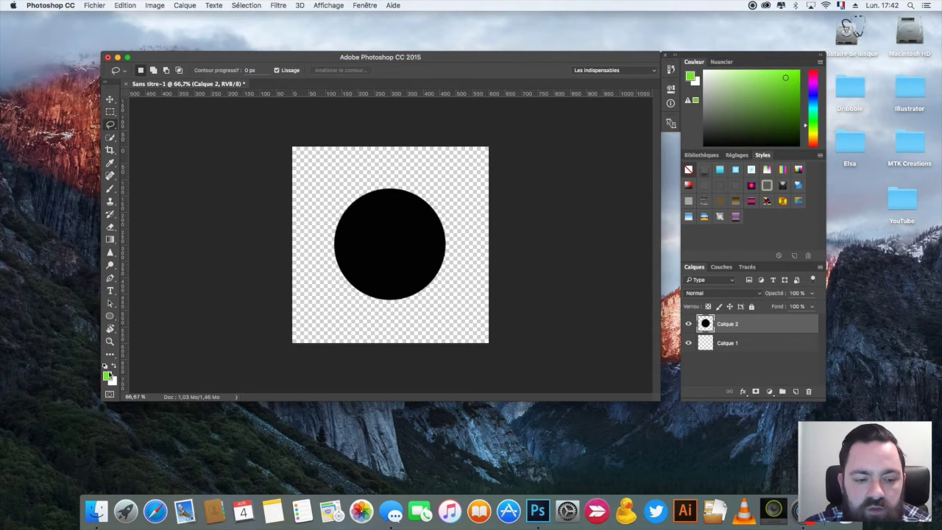
# Step: View the foreground colour picker, cancel it without changing the colour, and show the colour swatches
pyautogui.click(107, 375)
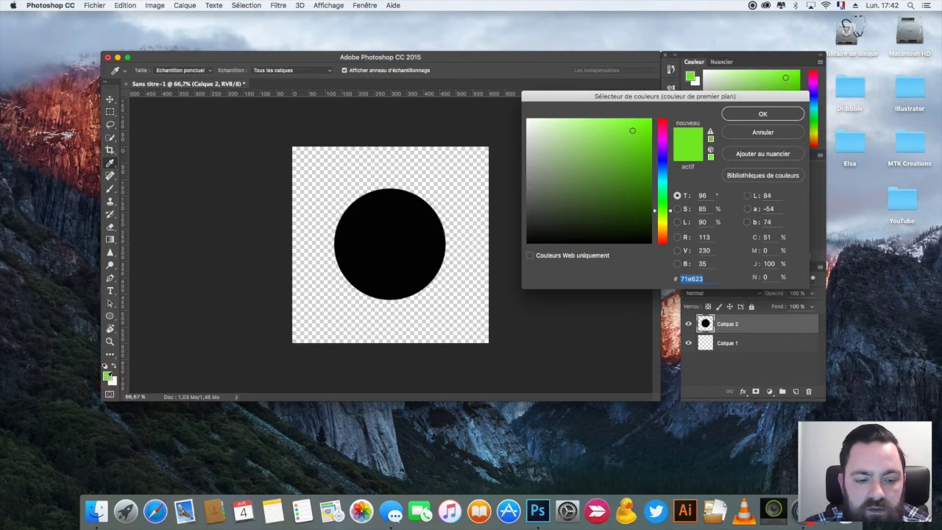
pyautogui.click(776, 137)
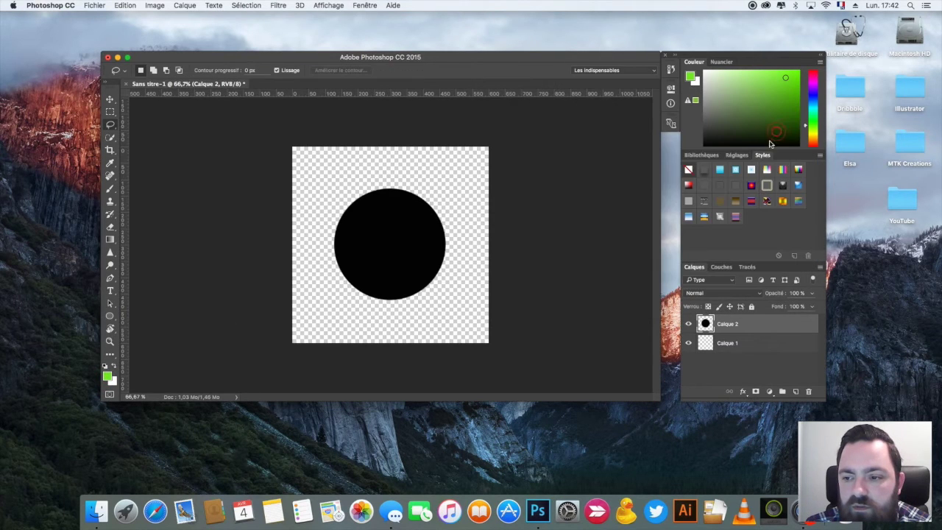
pyautogui.click(722, 63)
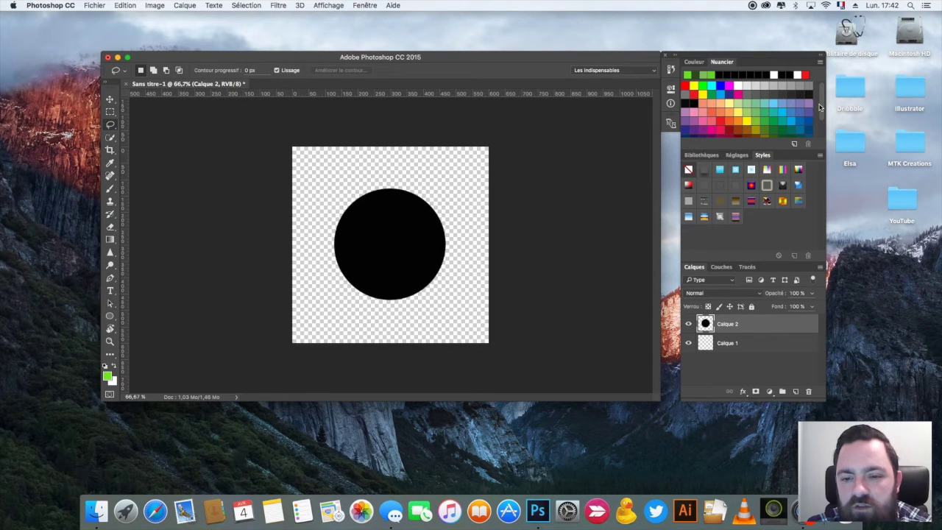
# Step: Show the document history and browse its states from the first to the most recent
pyautogui.click(671, 71)
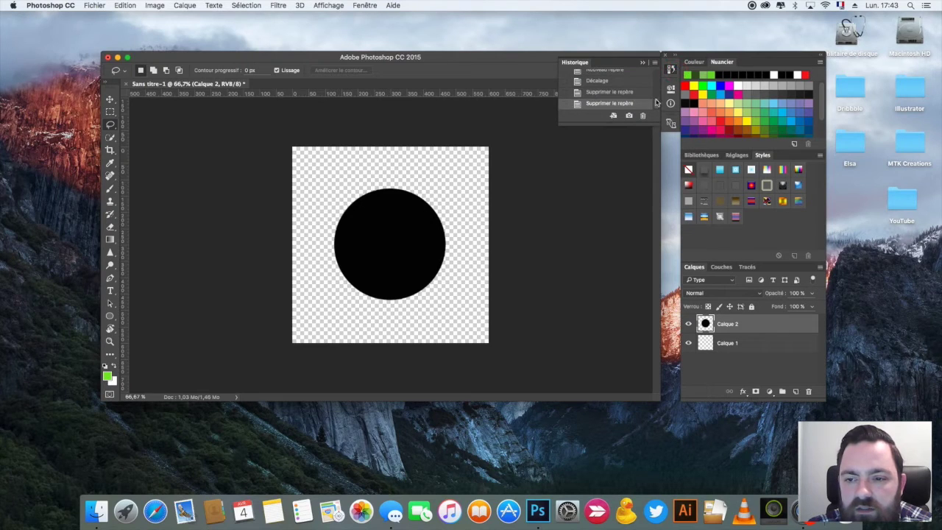
pyautogui.scroll(5, 633, 96)
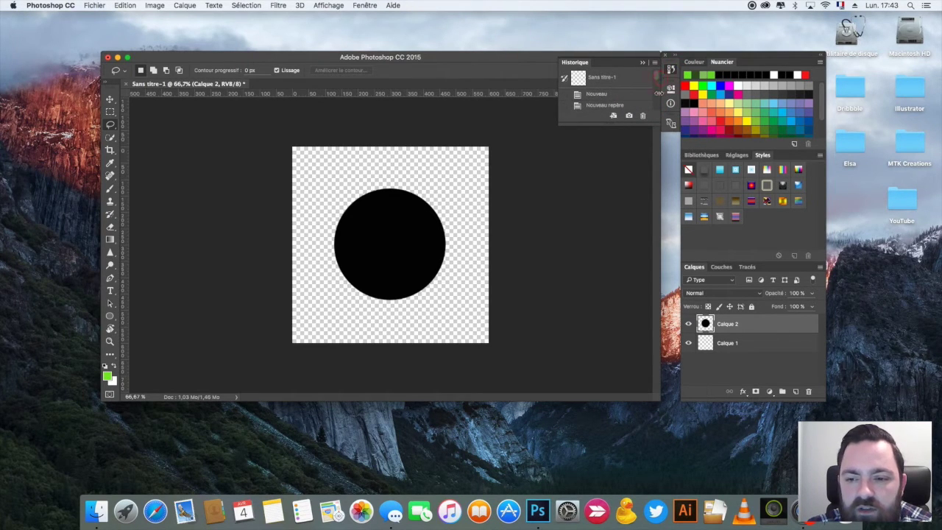
pyautogui.scroll(-3, 659, 93)
pyautogui.moveTo(659, 92); pyautogui.dragTo(654, 113)
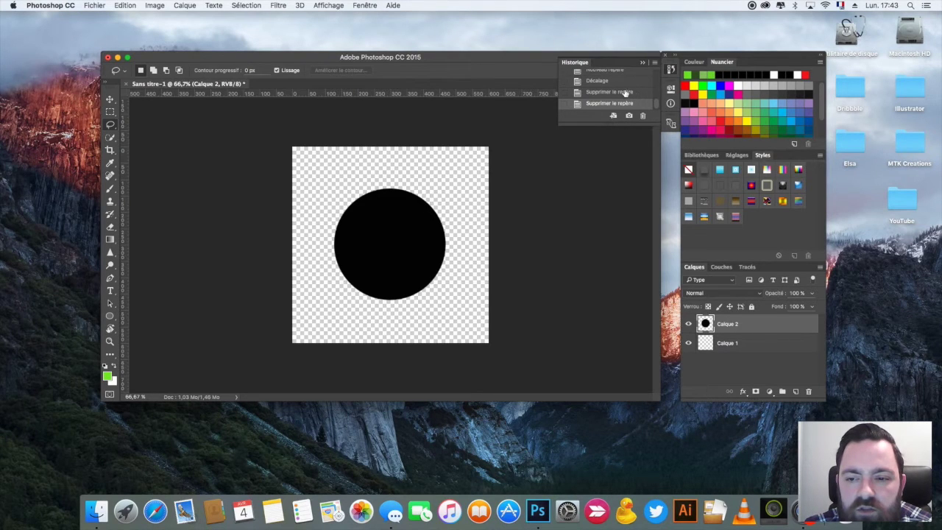
# Step: Step back through the history states to the canvas selection before the circle was aligned, and restore the most recent state
pyautogui.click(629, 92)
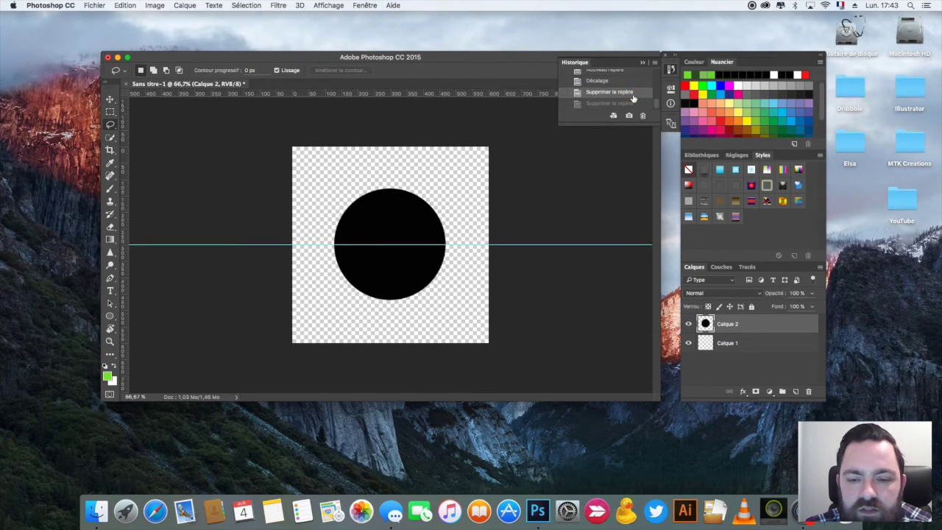
pyautogui.click(611, 103)
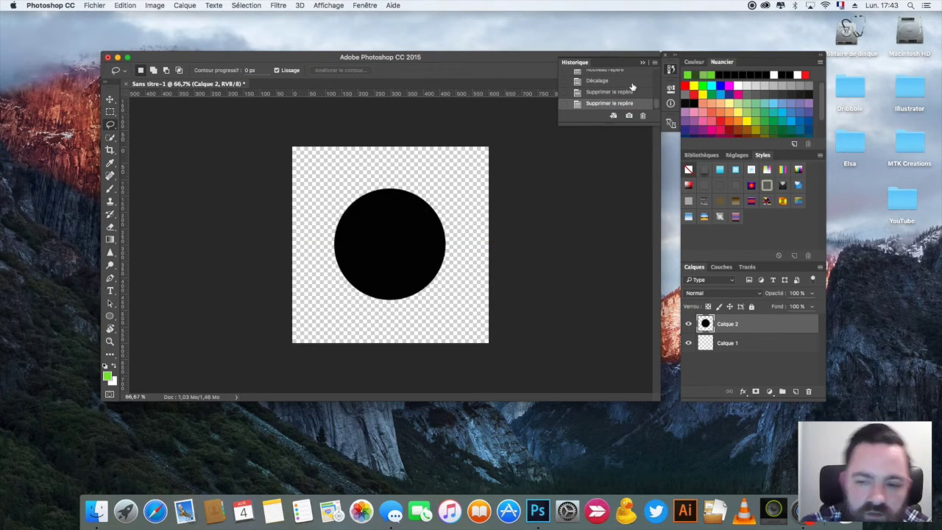
pyautogui.click(635, 81)
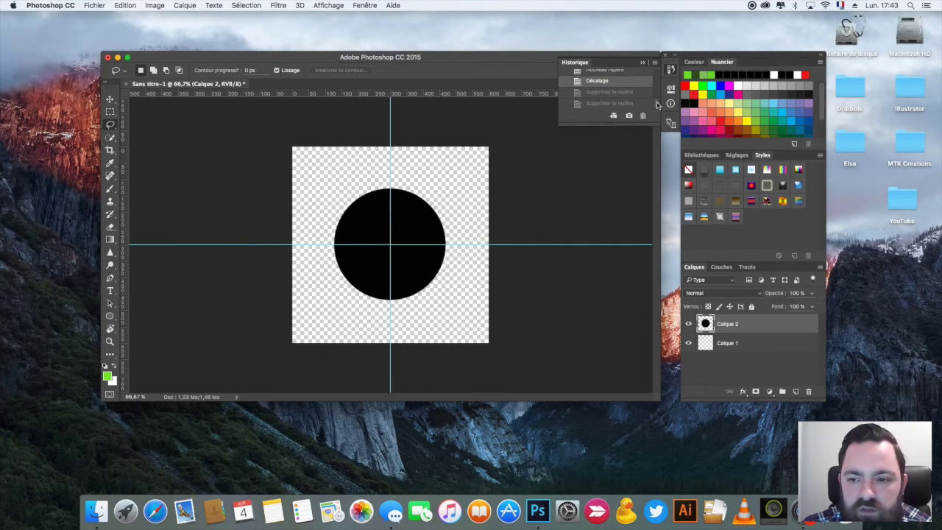
pyautogui.scroll(2, 657, 106)
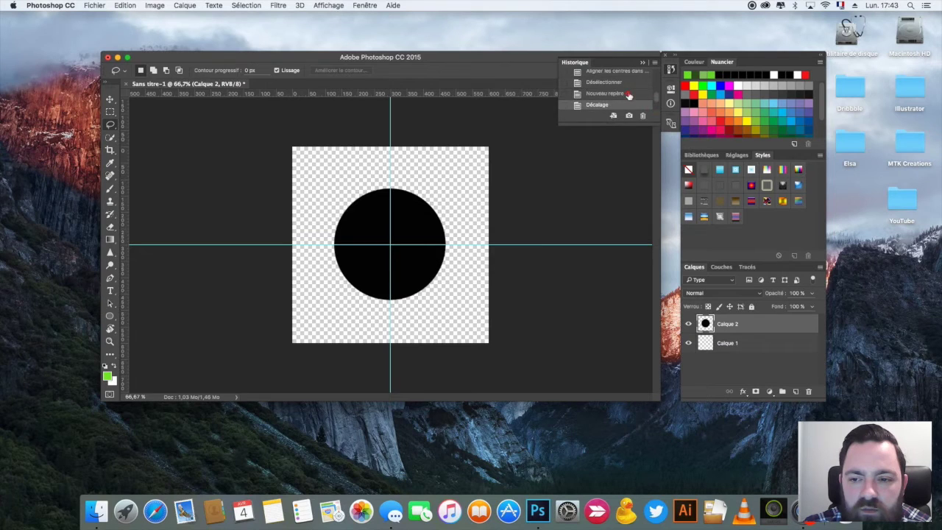
pyautogui.click(628, 95)
pyautogui.click(627, 91)
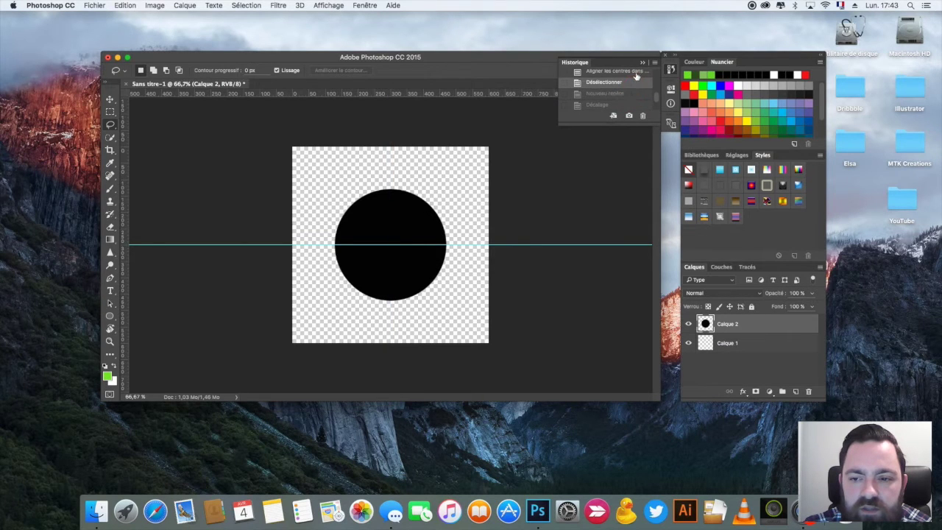
pyautogui.click(635, 72)
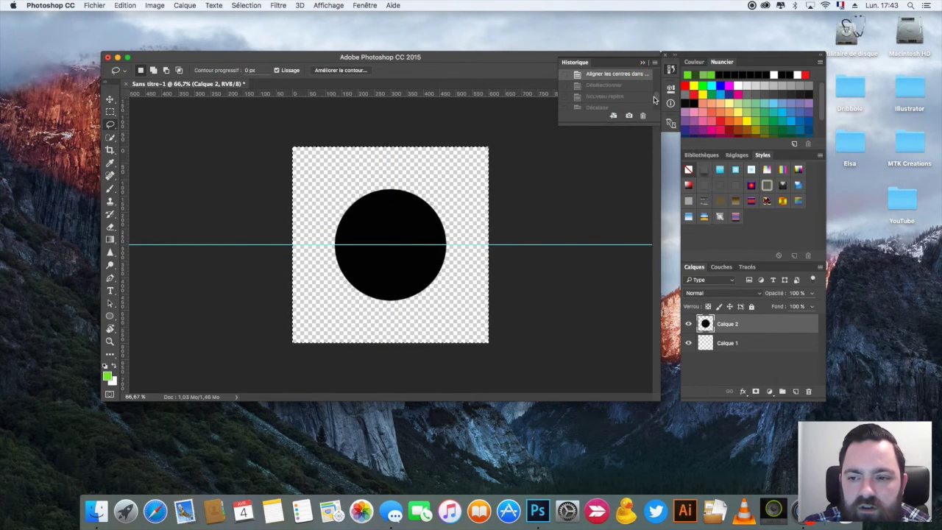
pyautogui.scroll(2, 652, 99)
pyautogui.click(631, 97)
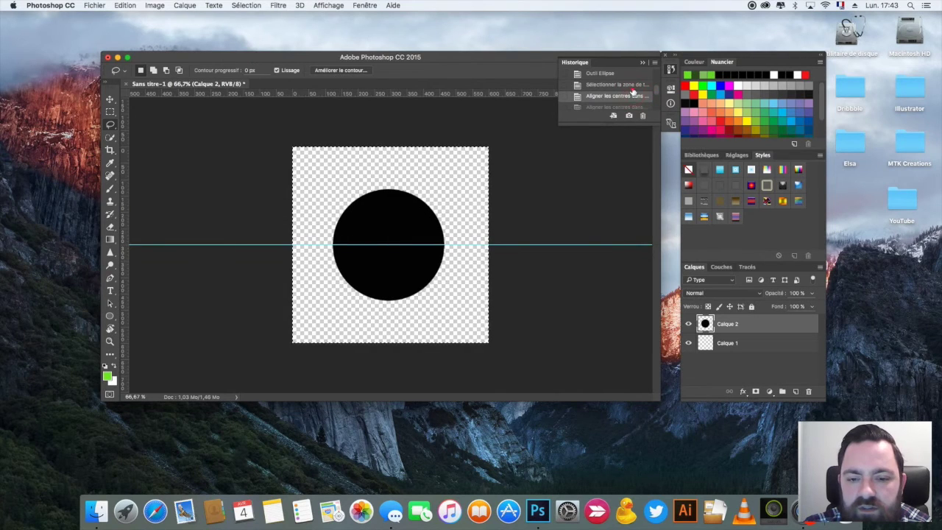
pyautogui.click(632, 86)
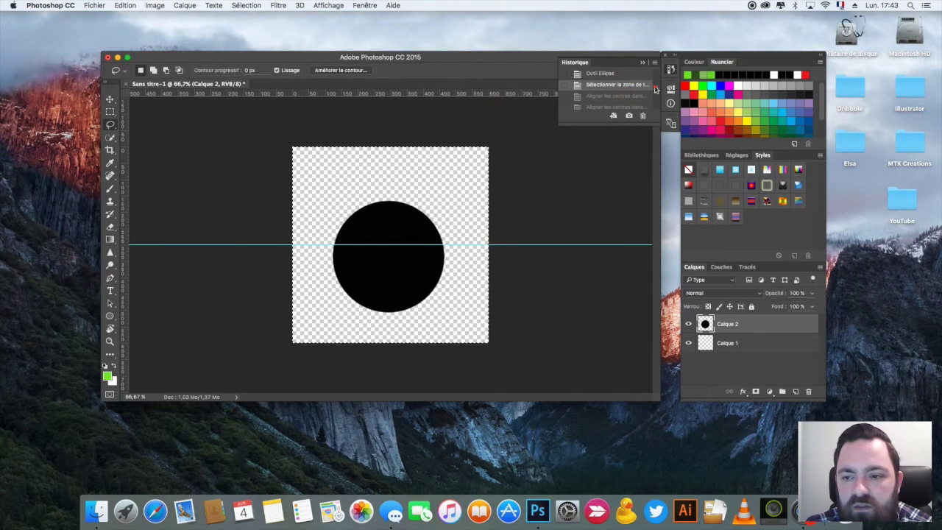
pyautogui.scroll(-3, 648, 92)
pyautogui.click(632, 104)
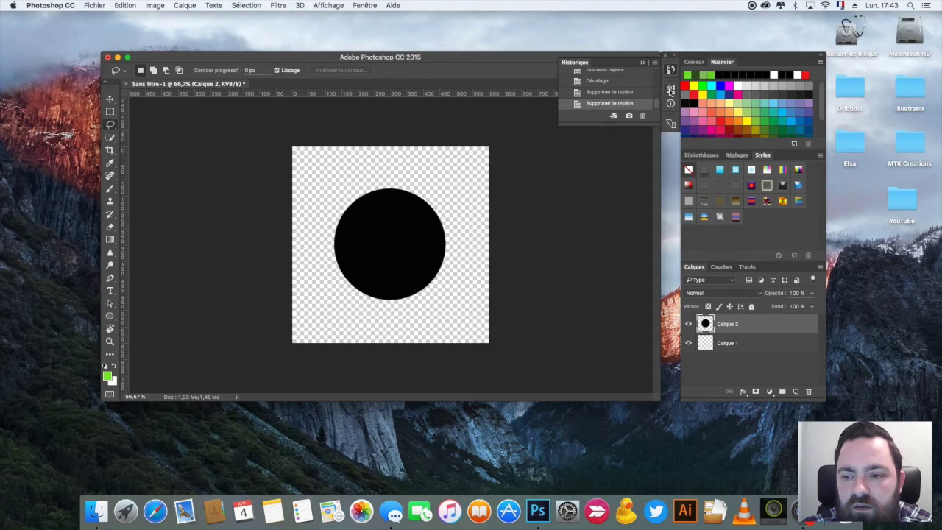
# Step: Show the document's colour and pointer position information, and activate the Move tool
pyautogui.click(670, 90)
pyautogui.click(562, 83)
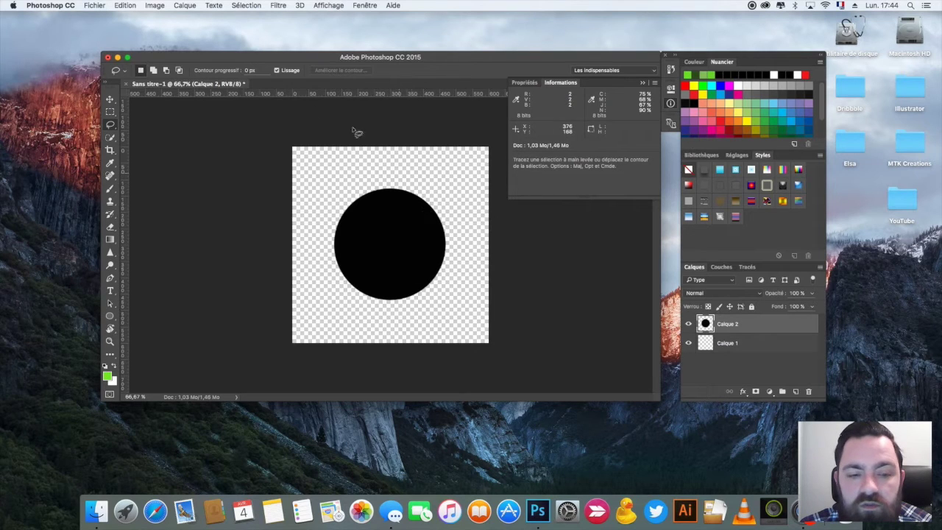
pyautogui.click(110, 99)
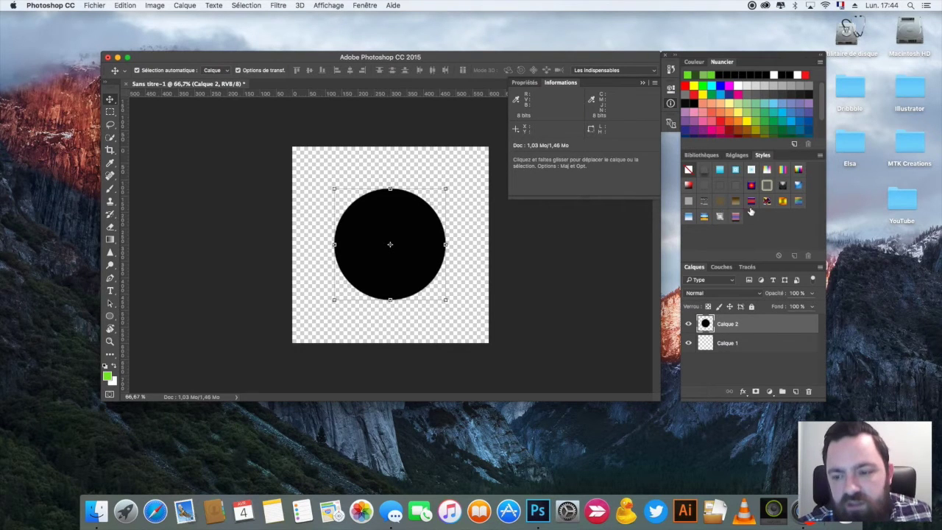
# Step: Collapse the information readout and look through the contents of the Libraries section
pyautogui.click(701, 155)
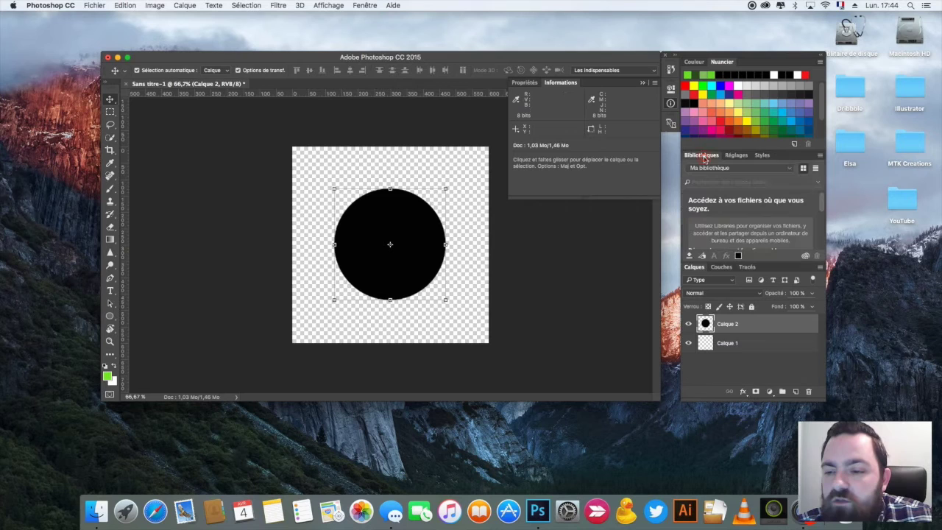
pyautogui.click(641, 82)
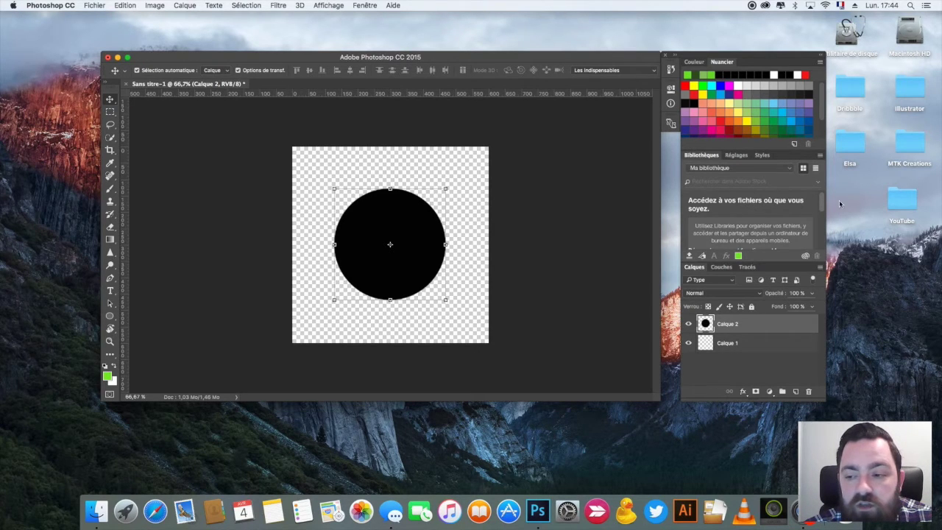
pyautogui.scroll(-2, 822, 204)
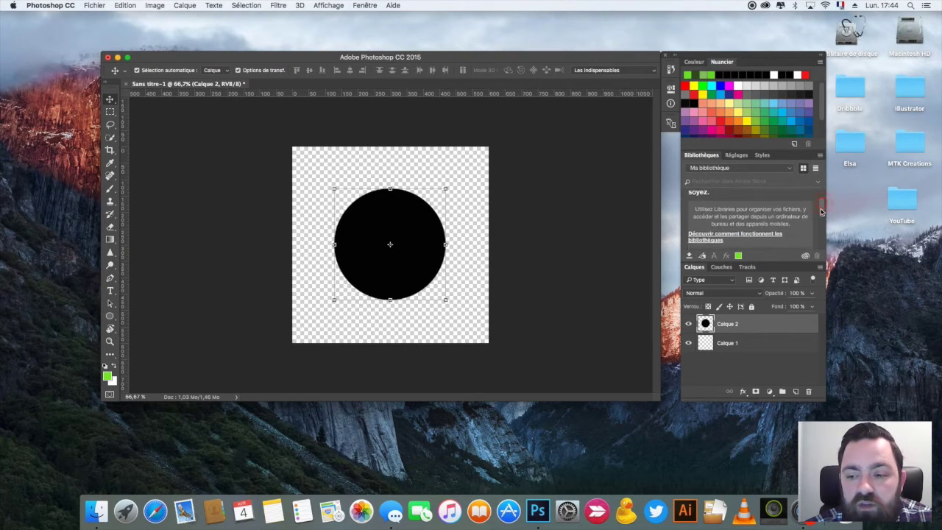
pyautogui.scroll(-2, 822, 214)
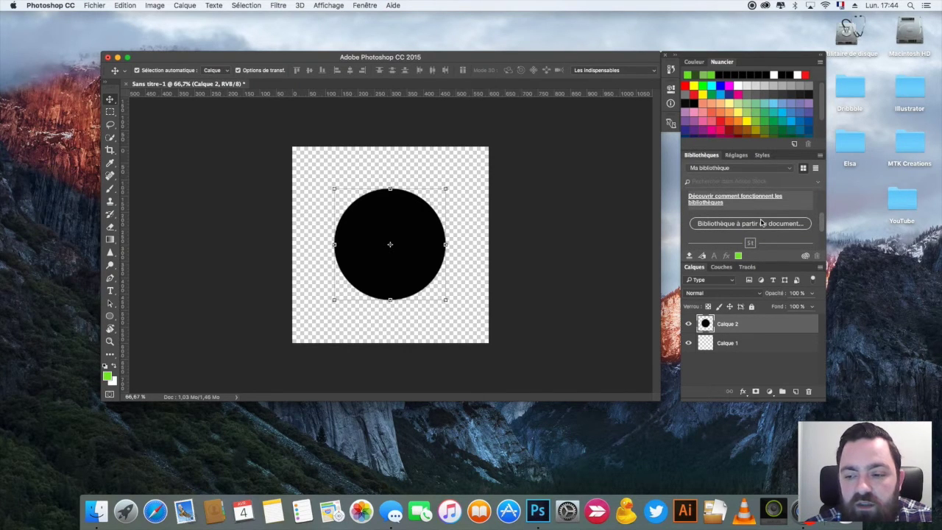
pyautogui.scroll(4, 825, 226)
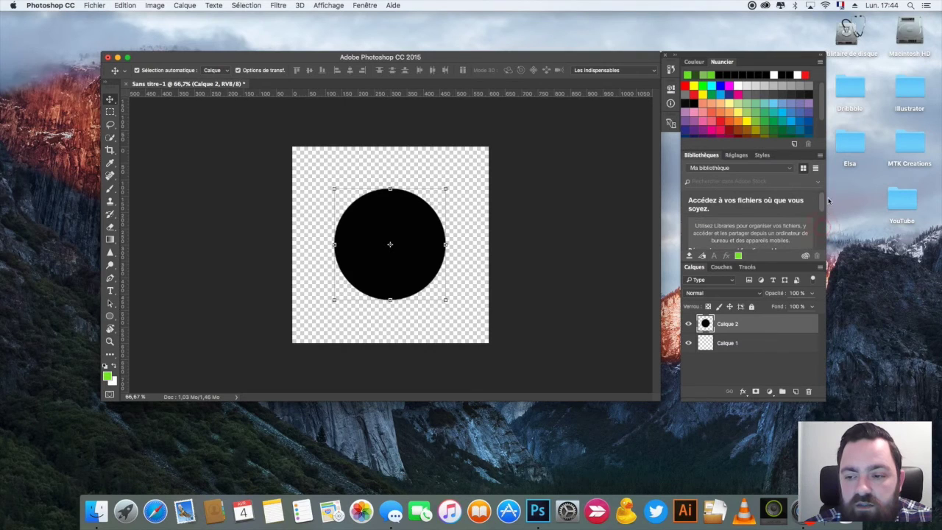
# Step: Show the available adjustments and set the foreground colour to the bright red swatch
pyautogui.click(736, 155)
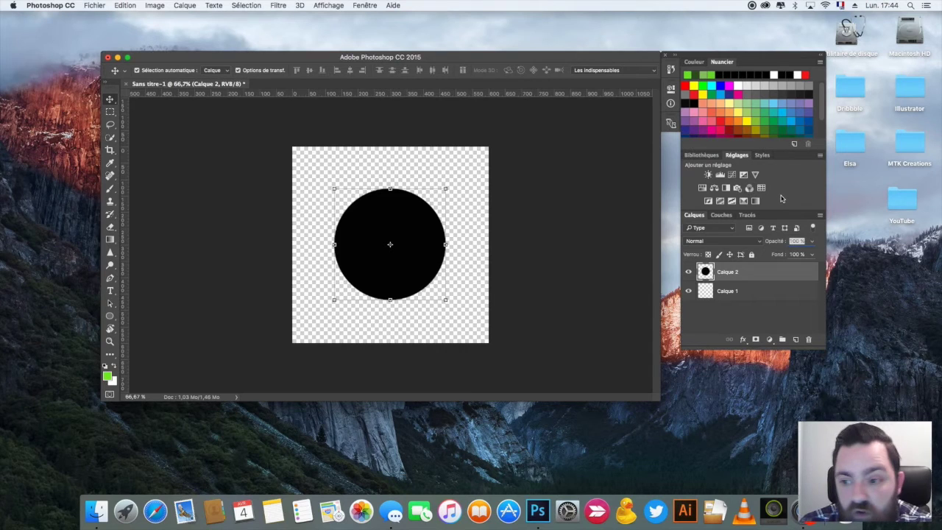
pyautogui.click(686, 86)
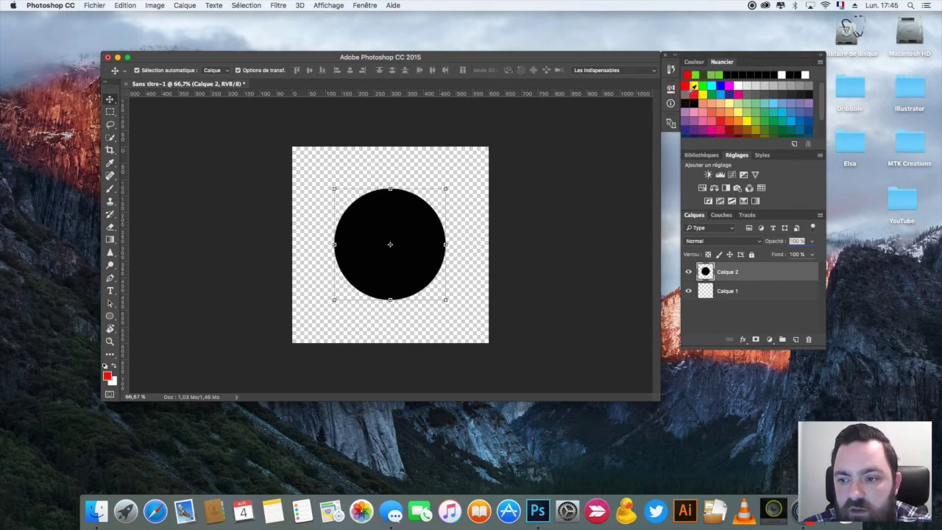
# Step: Alternate the layer selection between the empty layer and the circle layer, ending on the circle layer
pyautogui.click(737, 292)
pyautogui.click(762, 272)
pyautogui.click(752, 292)
pyautogui.click(762, 271)
pyautogui.click(749, 292)
pyautogui.click(761, 274)
pyautogui.click(748, 294)
pyautogui.click(761, 273)
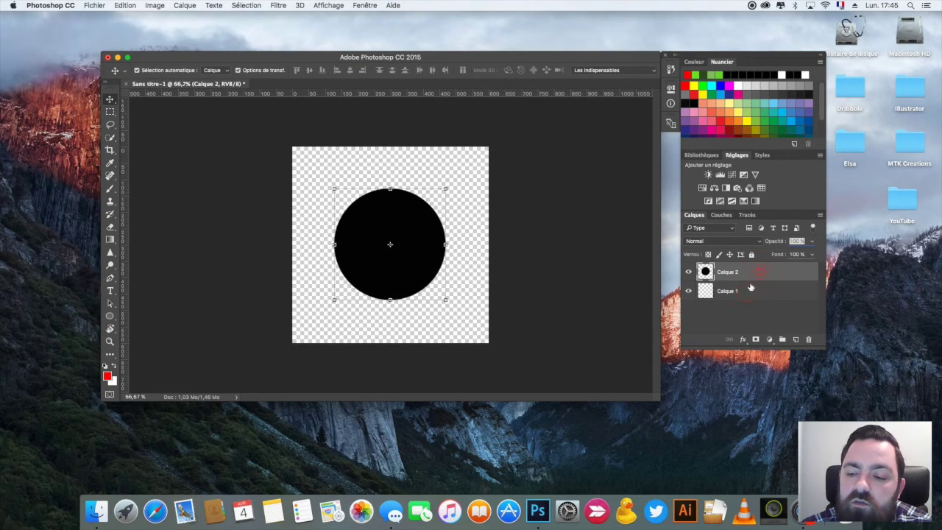
# Step: Hide and reshow the circle layer, and lock and unlock it completely
pyautogui.click(690, 273)
pyautogui.click(689, 273)
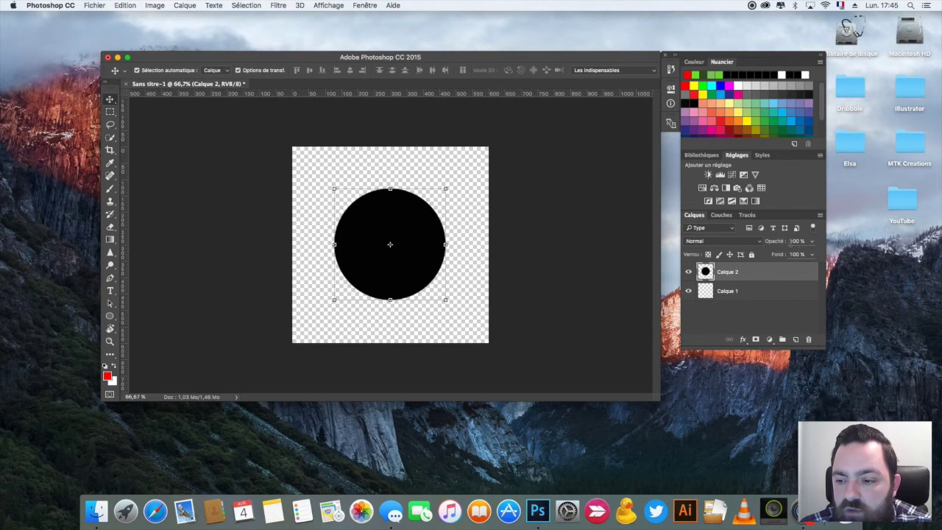
pyautogui.click(752, 256)
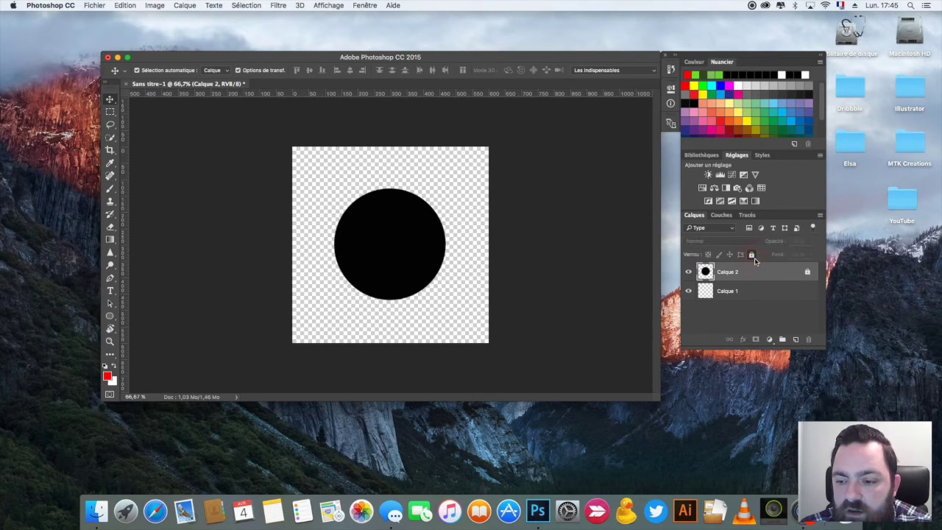
pyautogui.click(752, 256)
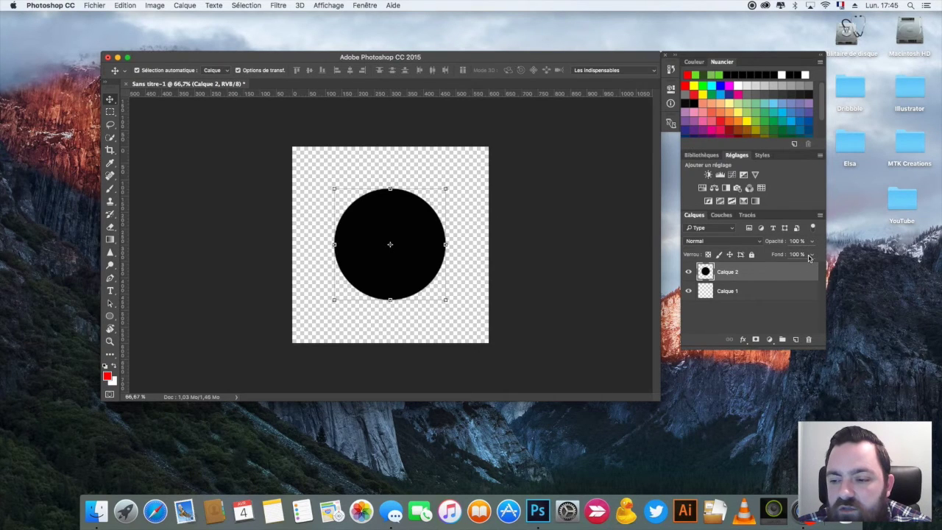
# Step: View the colour channels and paths, return to the layers, and hide and reshow the circle layer
pyautogui.click(722, 215)
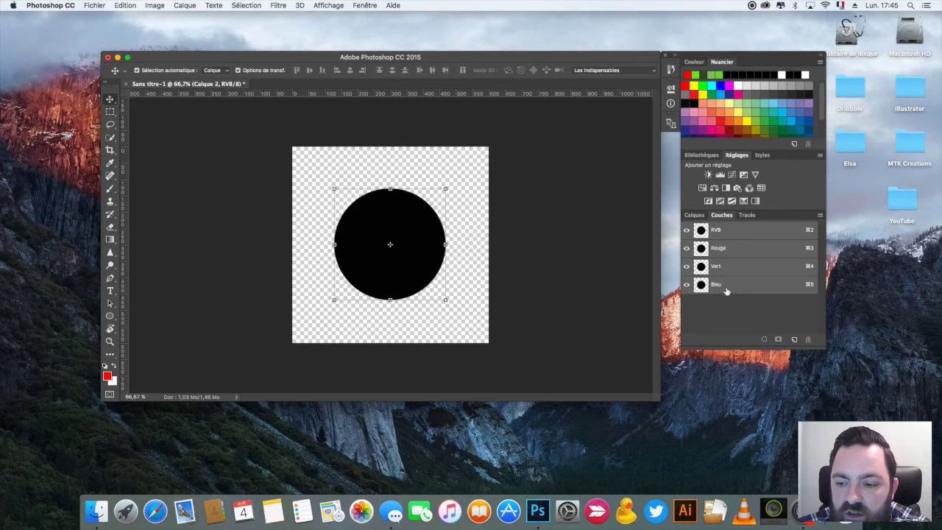
pyautogui.click(747, 215)
pyautogui.click(722, 215)
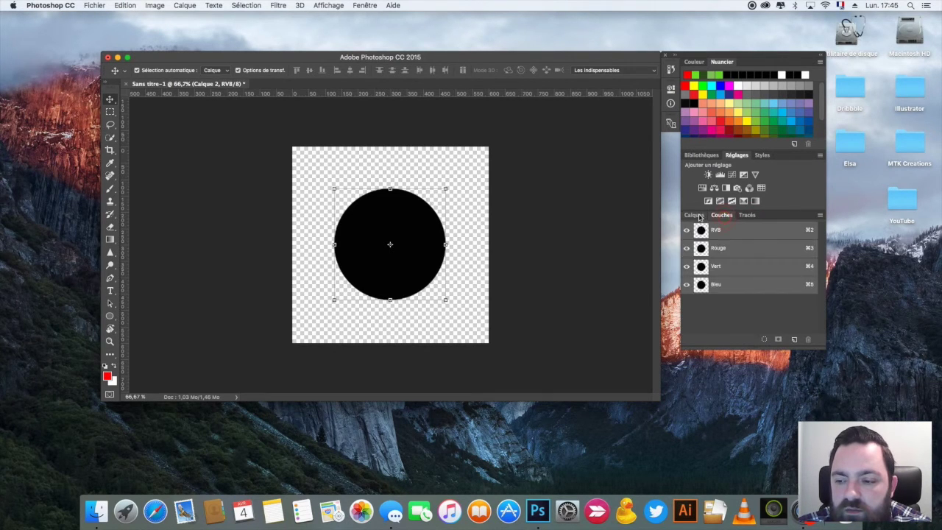
pyautogui.click(695, 214)
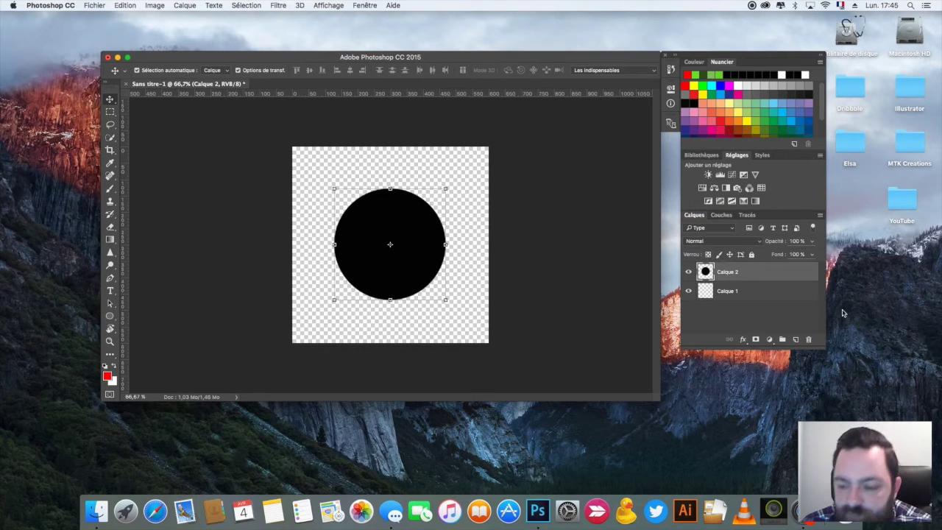
pyautogui.click(688, 272)
pyautogui.click(688, 271)
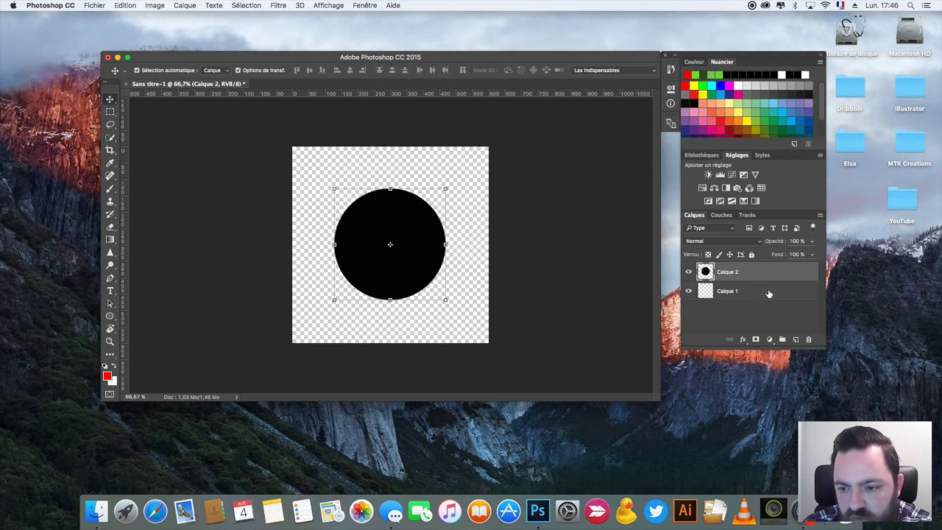
# Step: Create a layer group containing the circle layer and the empty layer, collapse it, and add a new empty layer above it
pyautogui.click(783, 340)
pyautogui.moveTo(766, 287); pyautogui.dragTo(772, 274)
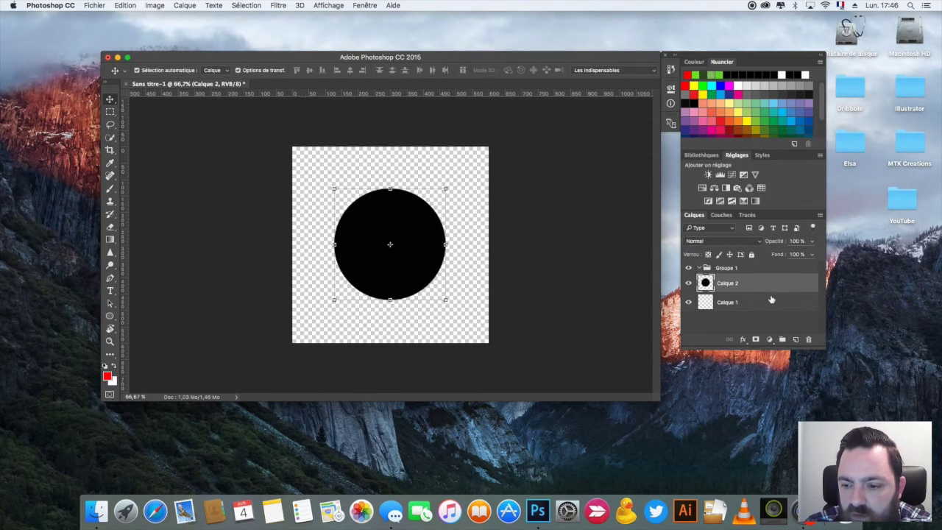
pyautogui.moveTo(772, 300); pyautogui.dragTo(772, 295)
pyautogui.click(698, 268)
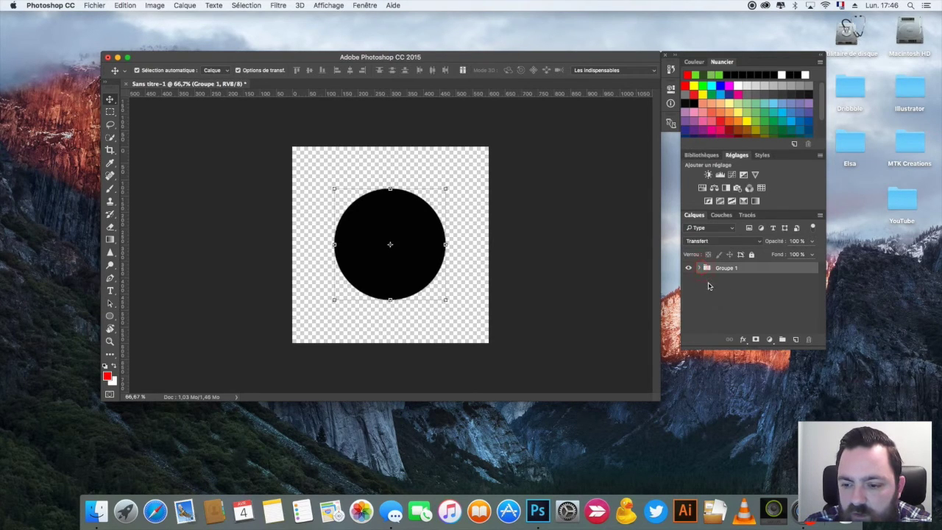
pyautogui.click(797, 341)
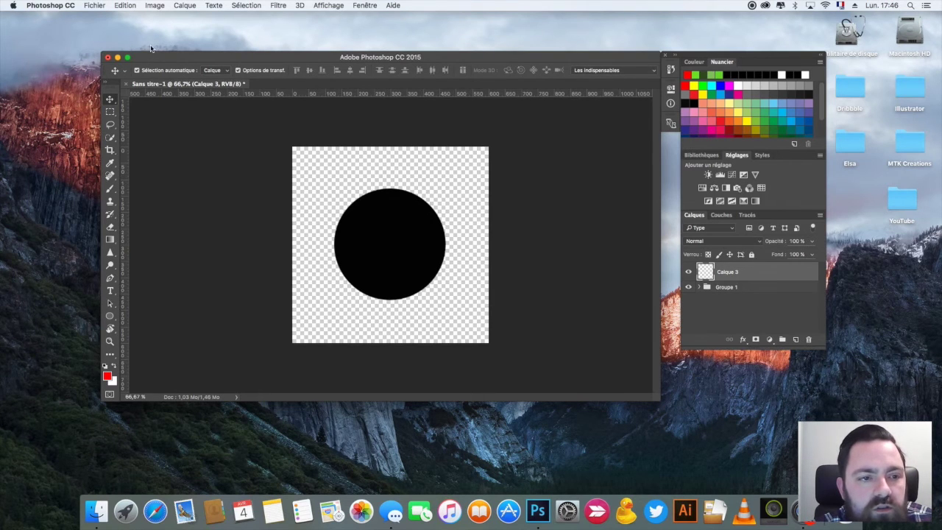
# Step: Examine the file, editing and transformation commands, the image colour modes, and the available image adjustments
pyautogui.click(95, 6)
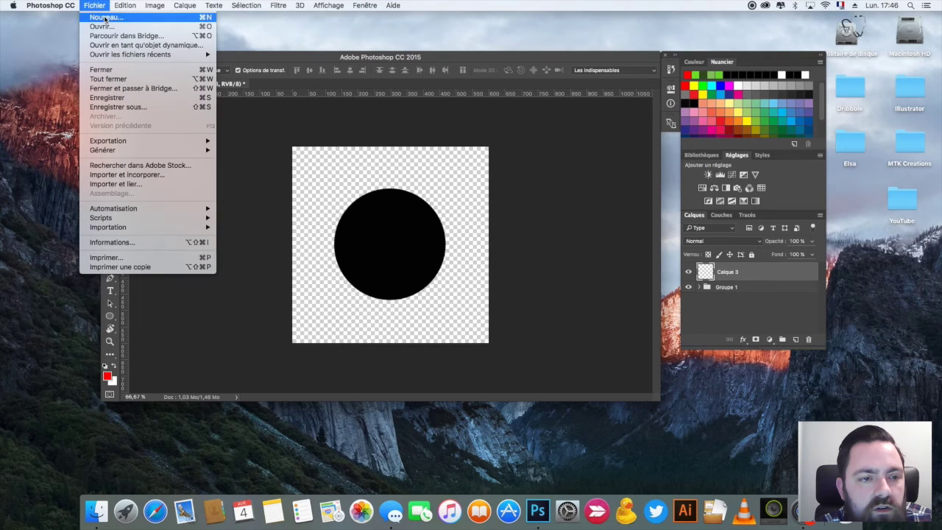
pyautogui.moveTo(124, 7)
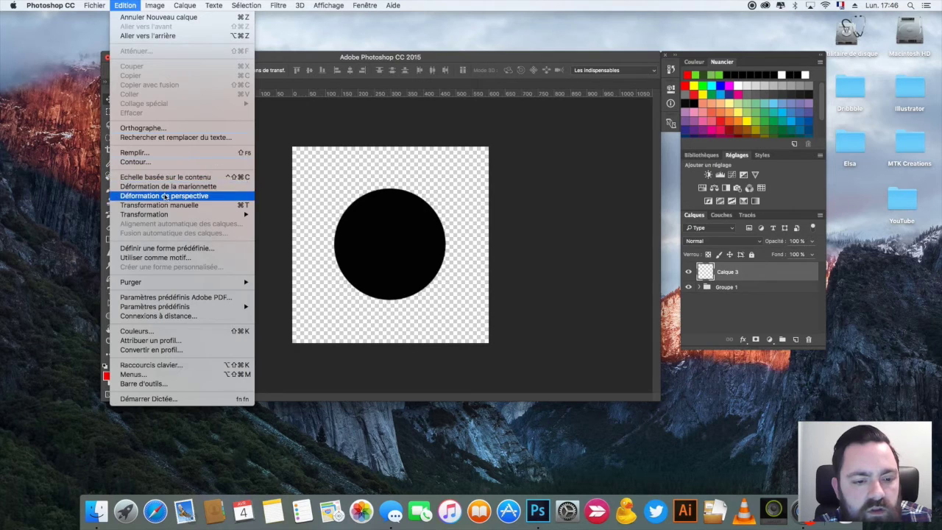
pyautogui.moveTo(167, 214)
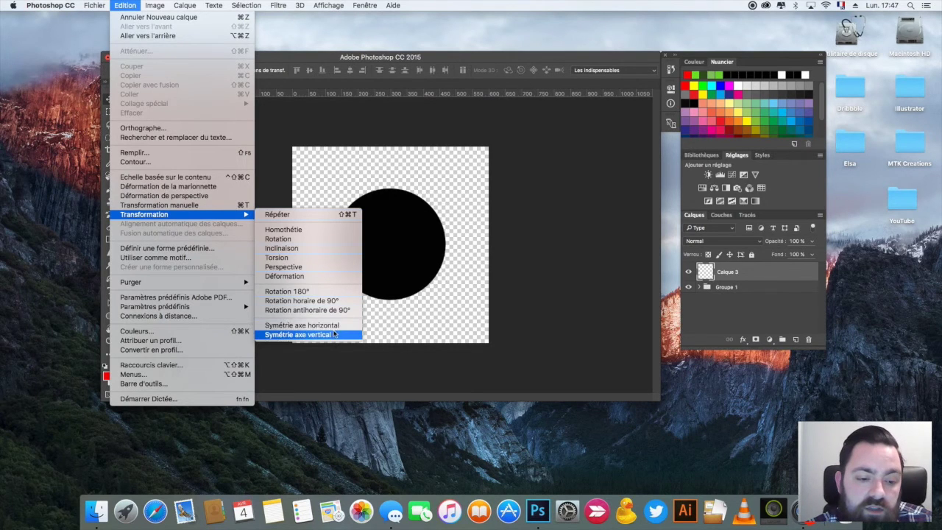
pyautogui.moveTo(168, 6)
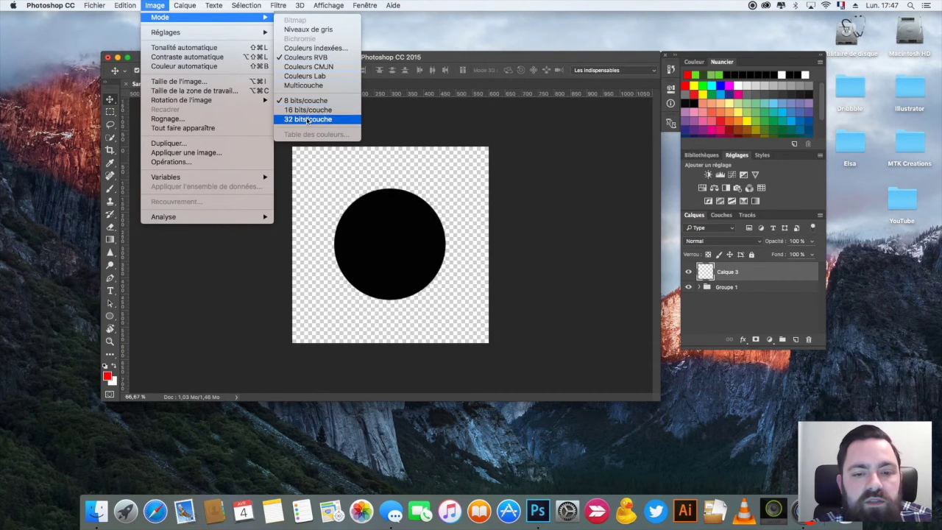
pyautogui.moveTo(232, 37)
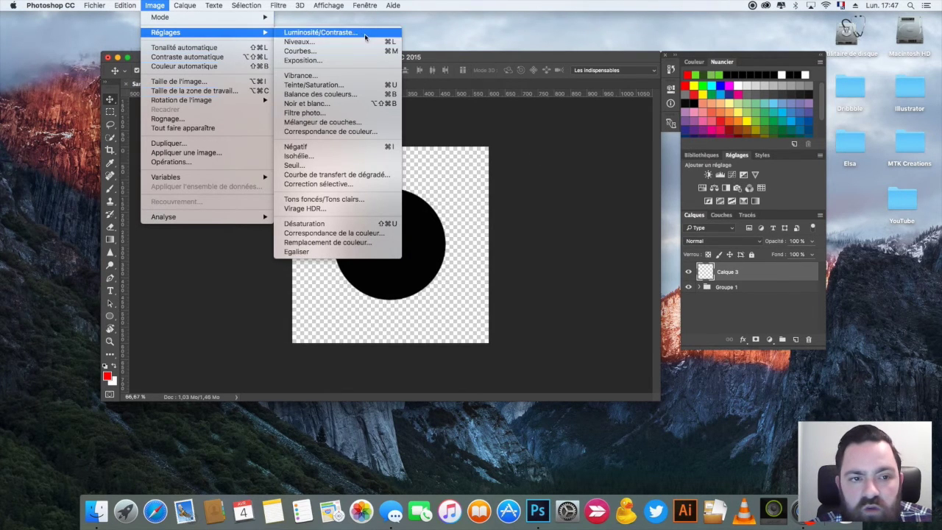
pyautogui.moveTo(188, 34)
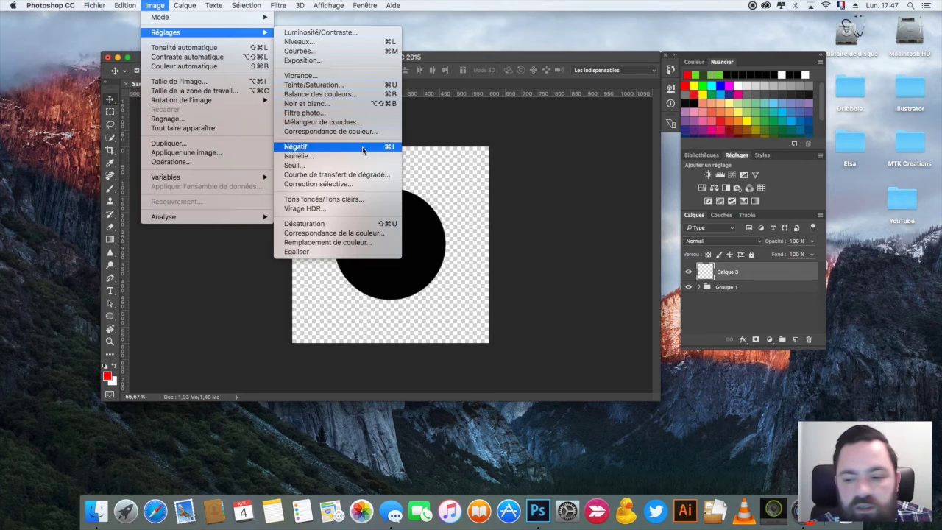
pyautogui.click(779, 179)
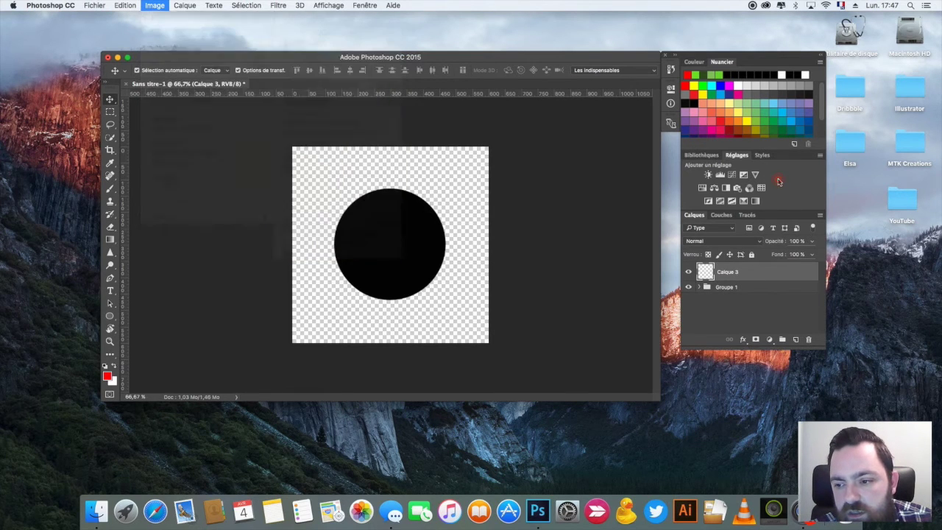
pyautogui.click(96, 5)
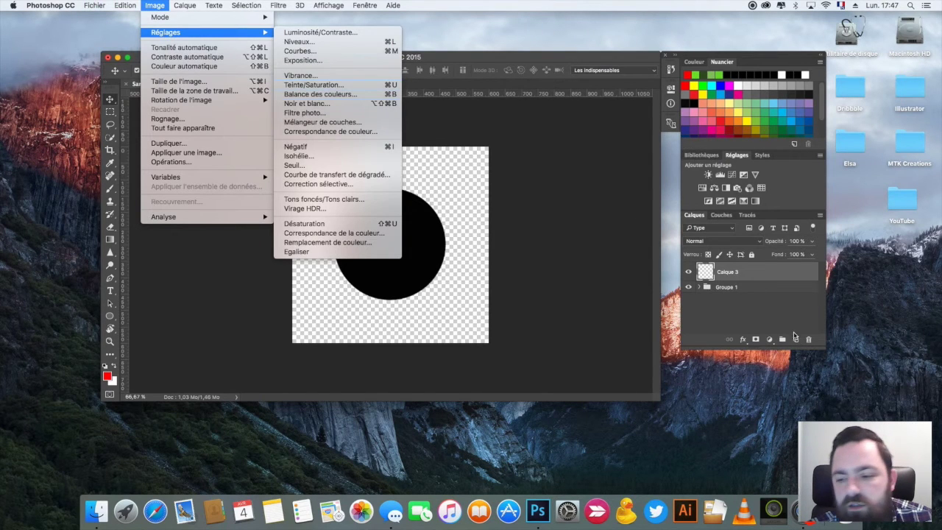
# Step: View the list of layer effects available for the empty layer without applying any
pyautogui.click(743, 340)
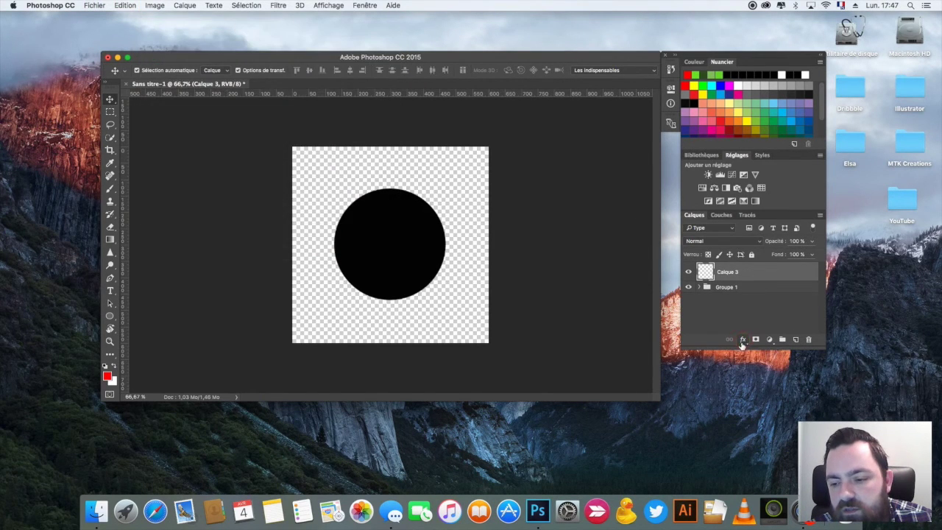
pyautogui.click(743, 340)
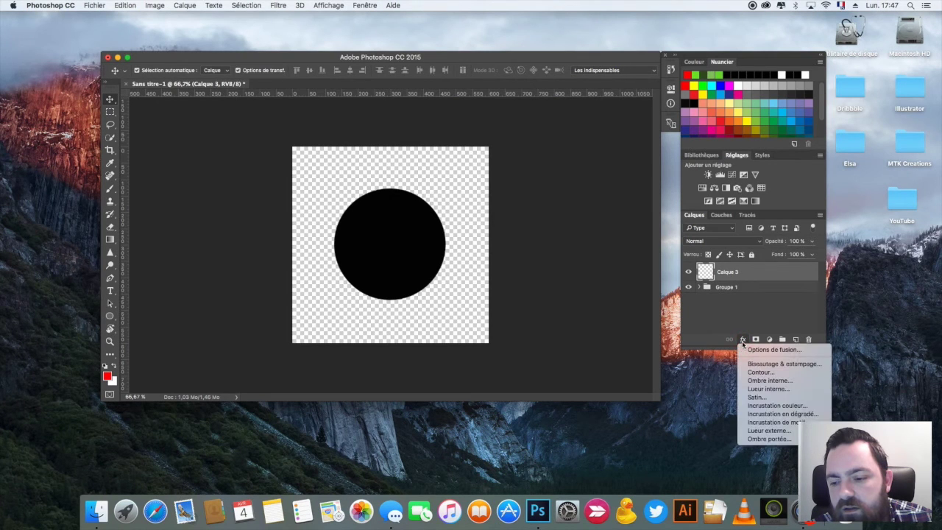
pyautogui.click(743, 341)
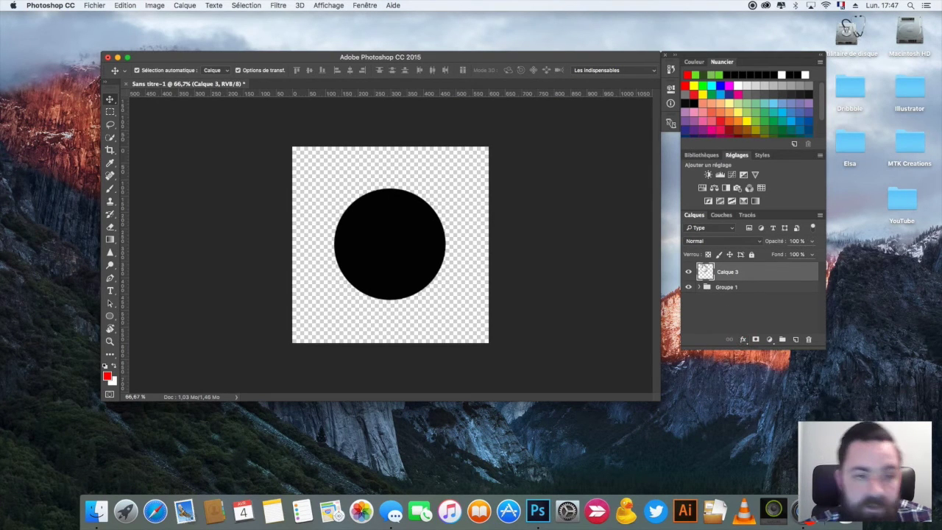
# Step: Examine the layer commands, including fill layers, layer masks, vector masks, clipping masks and smart objects
pyautogui.click(187, 7)
pyautogui.moveTo(192, 18)
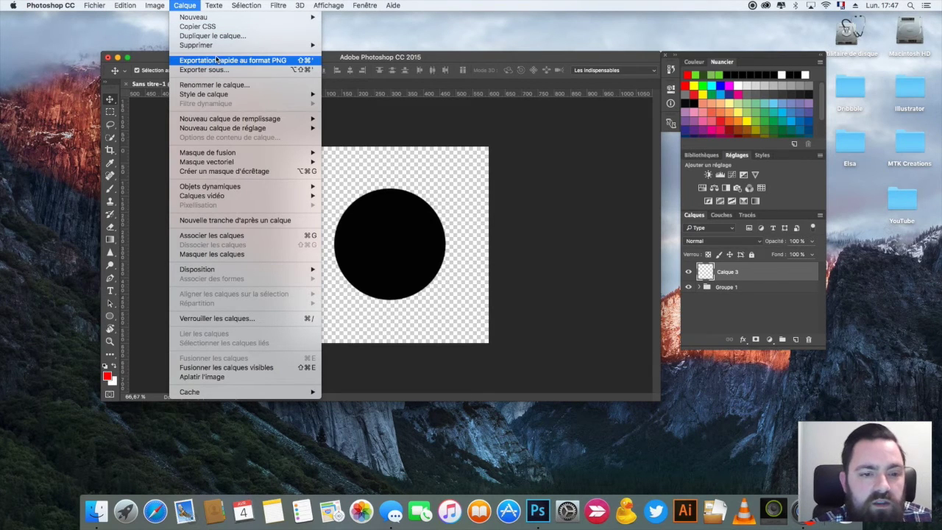
pyautogui.moveTo(245, 120)
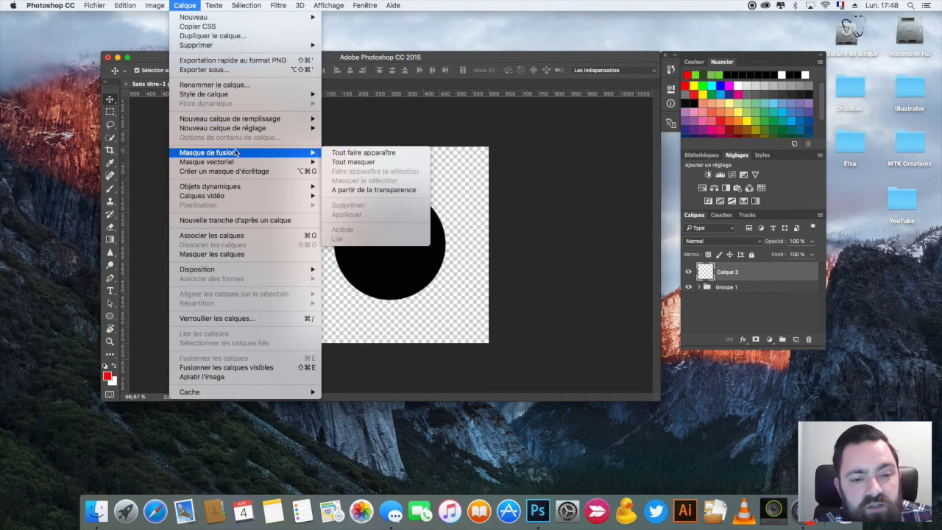
pyautogui.moveTo(234, 162)
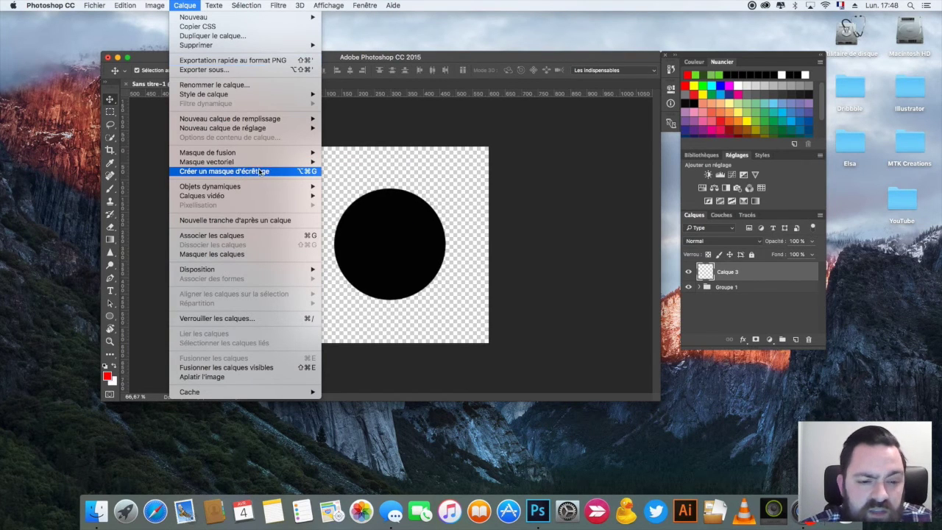
pyautogui.moveTo(242, 188)
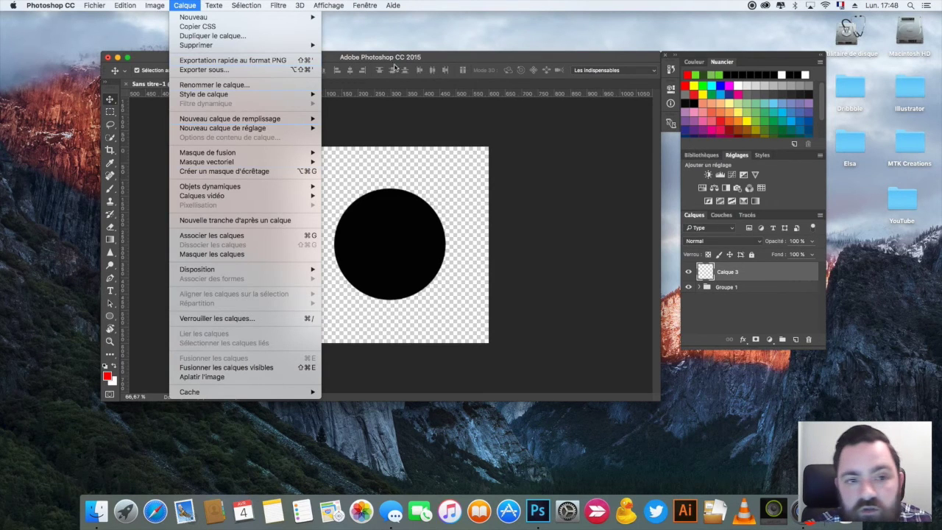
# Step: Examine the text, selection, filter, 3D and view commands, and the list of panels that can be shown
pyautogui.moveTo(214, 7)
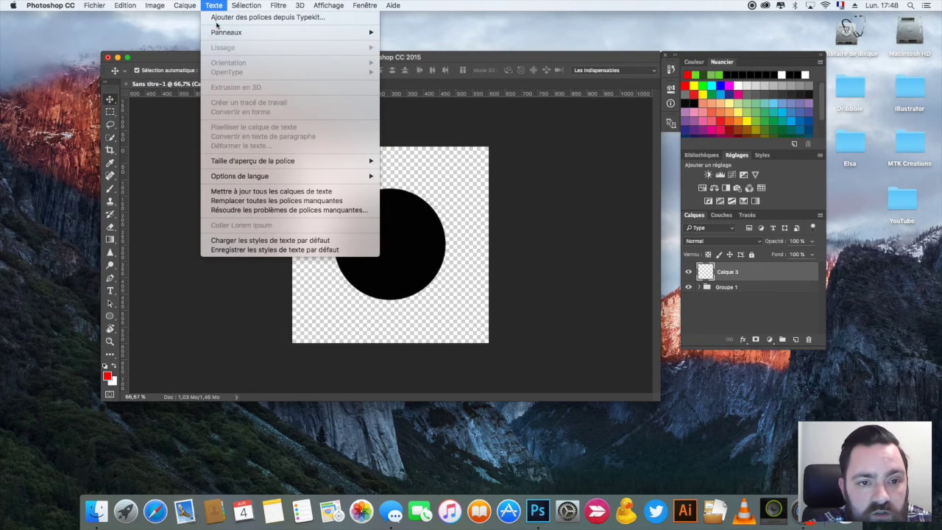
pyautogui.moveTo(219, 33)
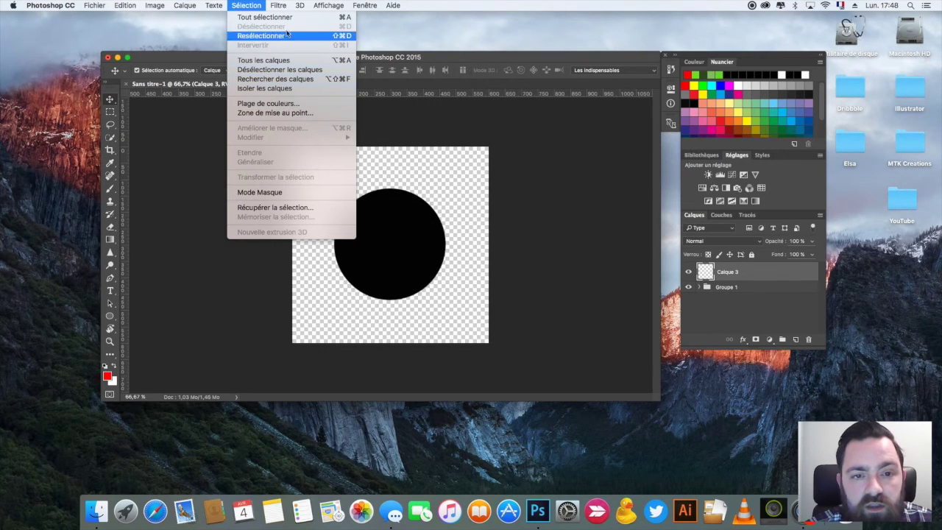
pyautogui.moveTo(278, 8)
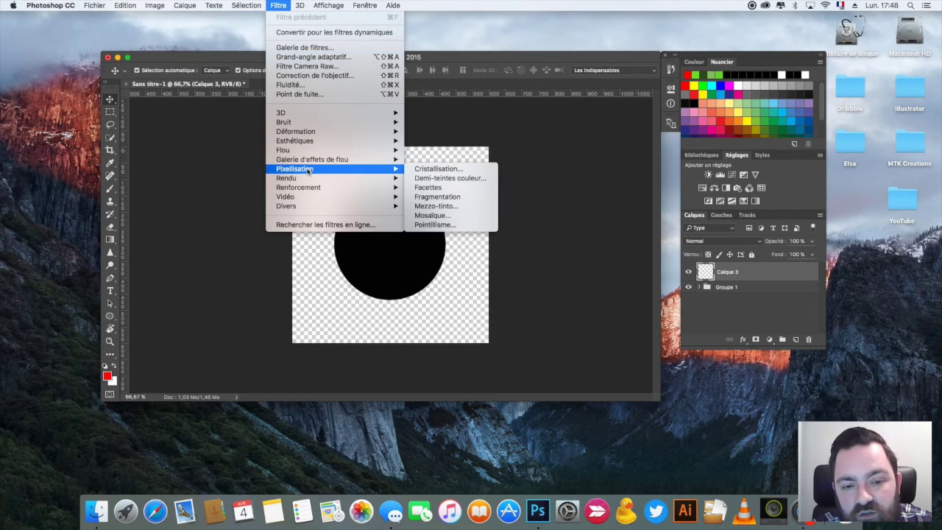
pyautogui.moveTo(288, 179)
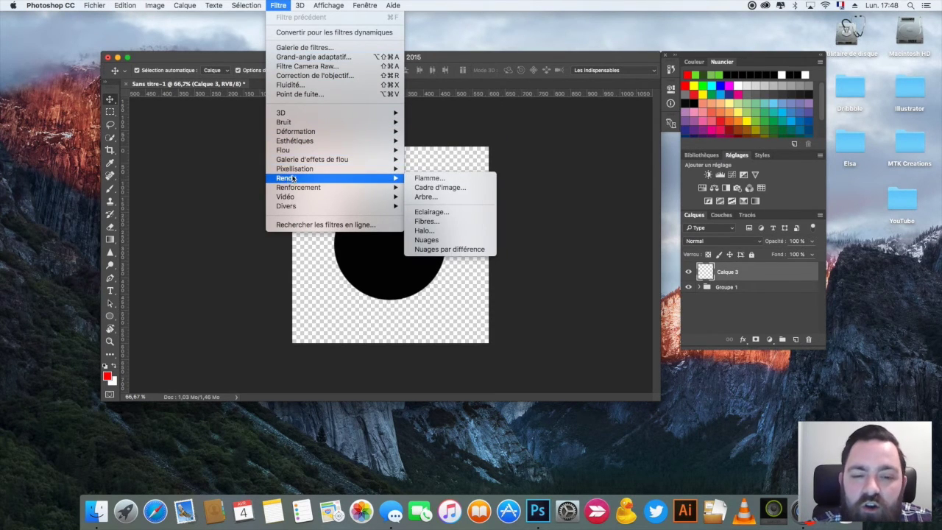
pyautogui.moveTo(287, 198)
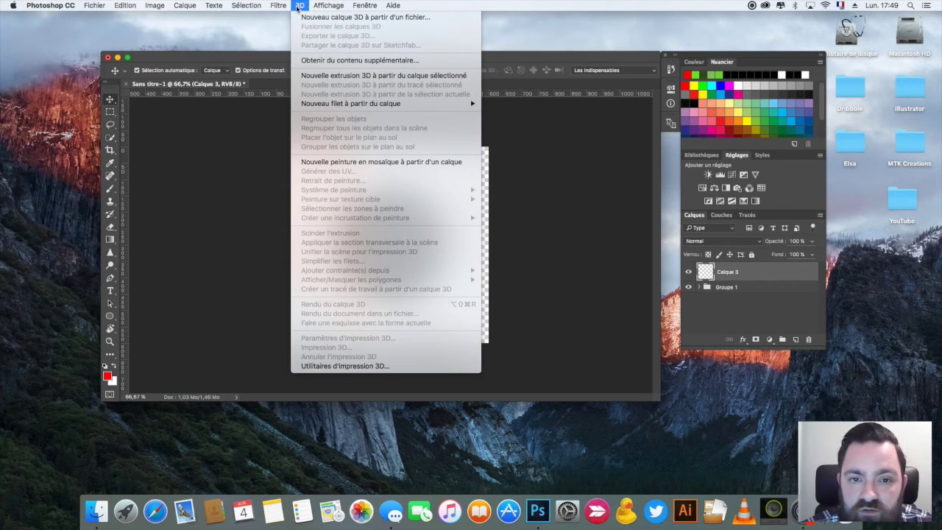
pyautogui.moveTo(327, 6)
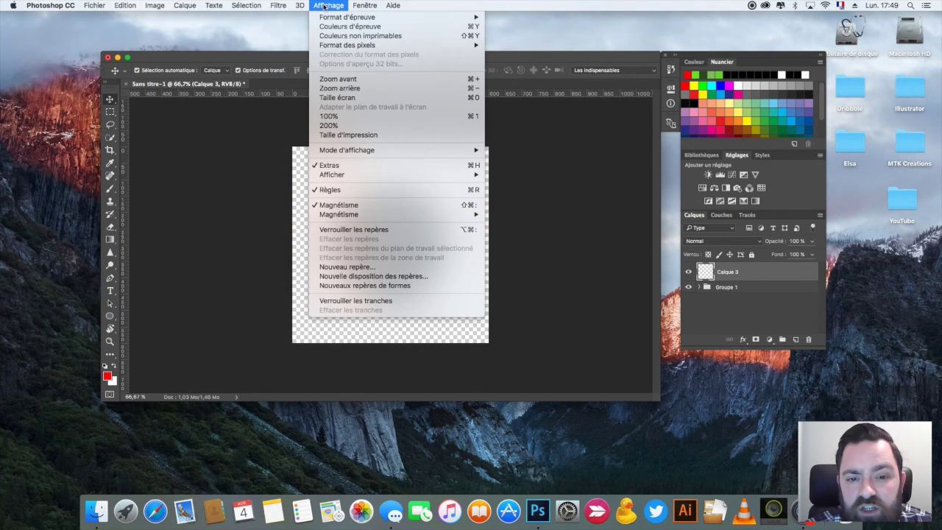
pyautogui.moveTo(360, 7)
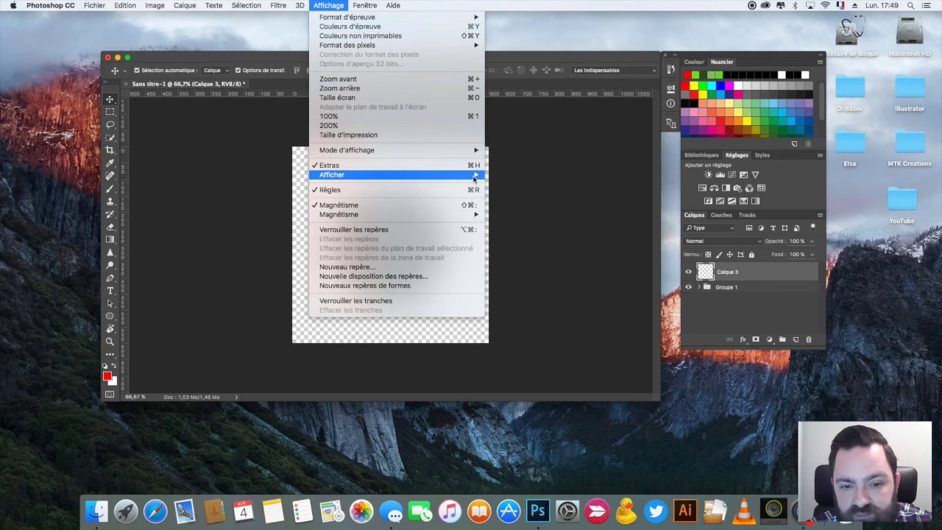
pyautogui.moveTo(475, 176)
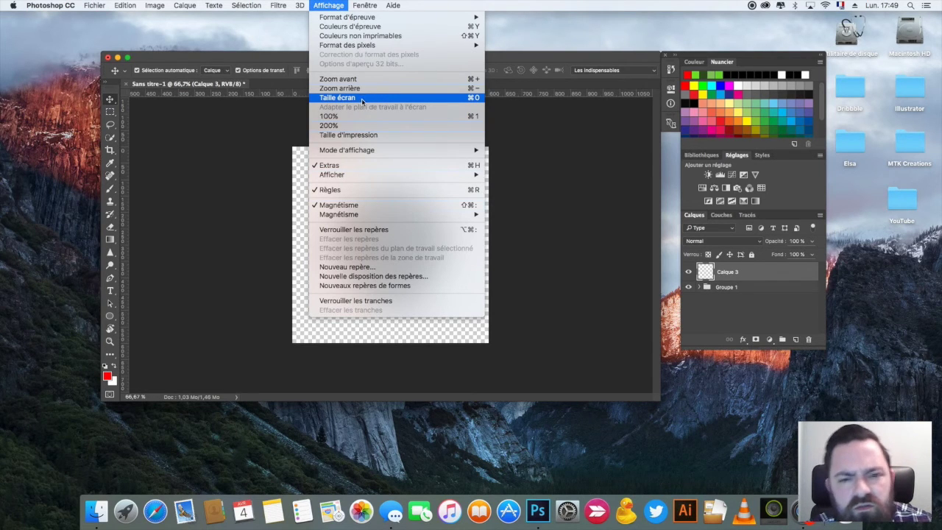
pyautogui.moveTo(424, 17)
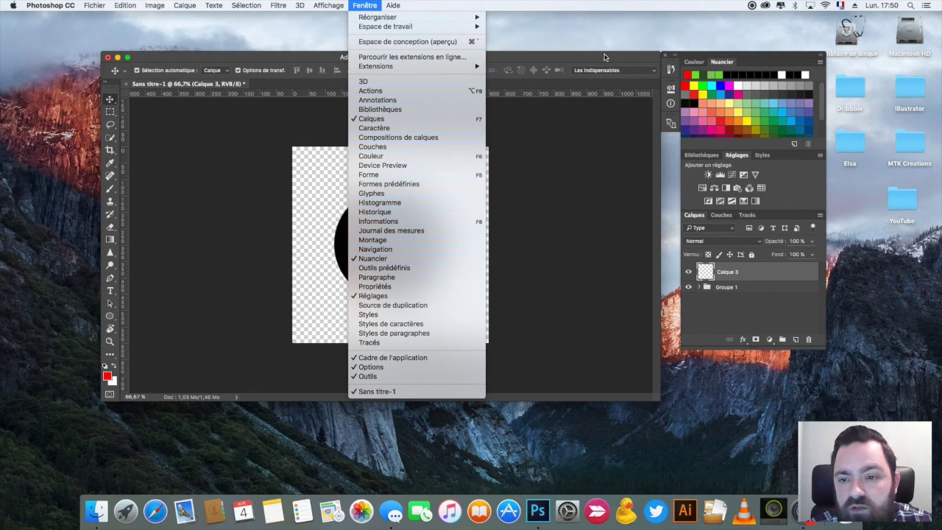
# Step: Examine the help, account, update and online resource commands, and leave them without choosing any
pyautogui.click(398, 6)
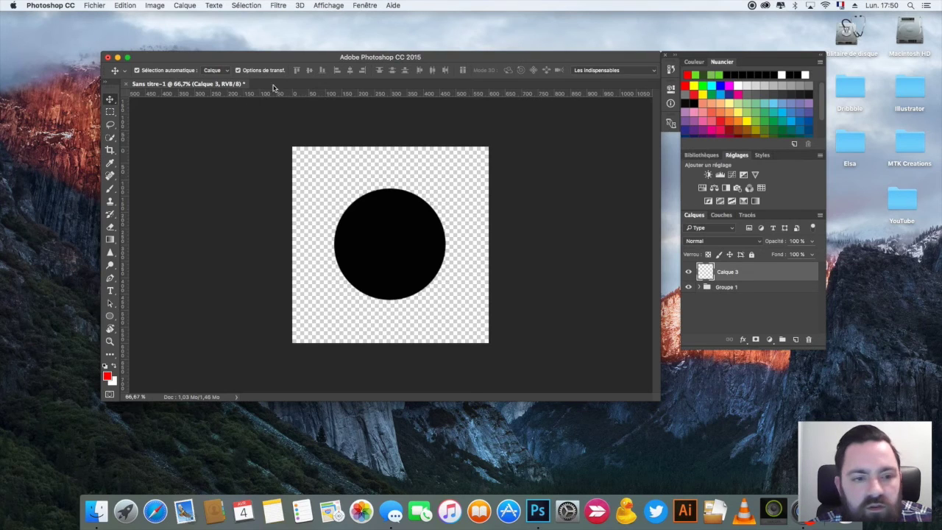
pyautogui.click(394, 5)
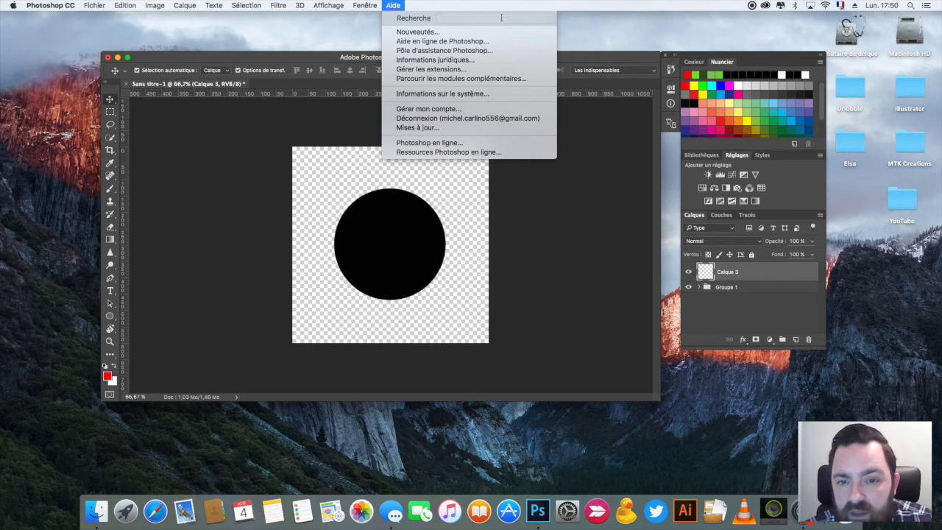
pyautogui.press('Escape')
pyautogui.click(393, 6)
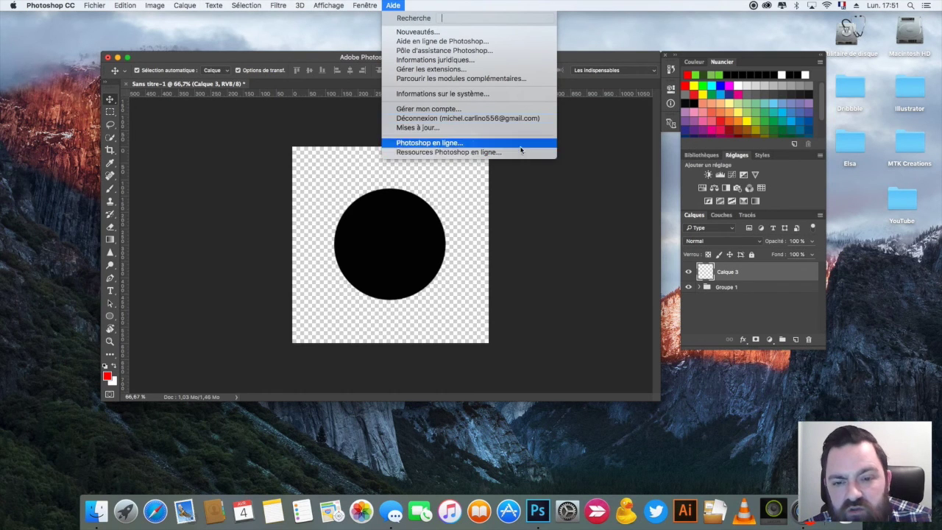
pyautogui.click(616, 129)
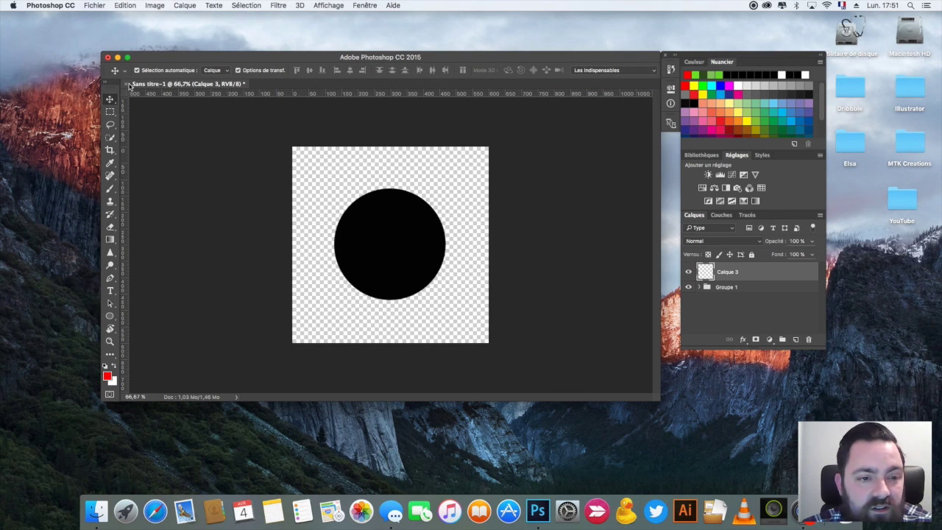
# Step: Close the untitled document without saving its changes
pyautogui.press('super+q')
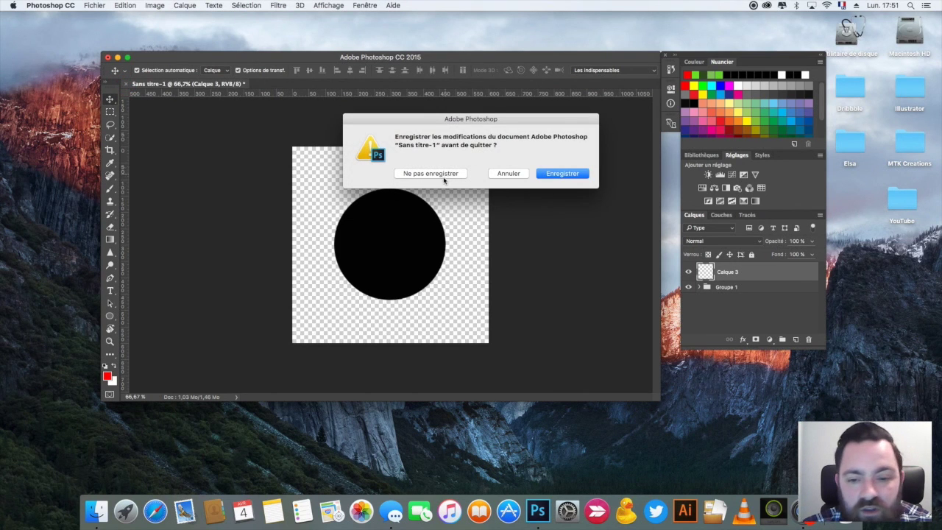
pyautogui.click(442, 175)
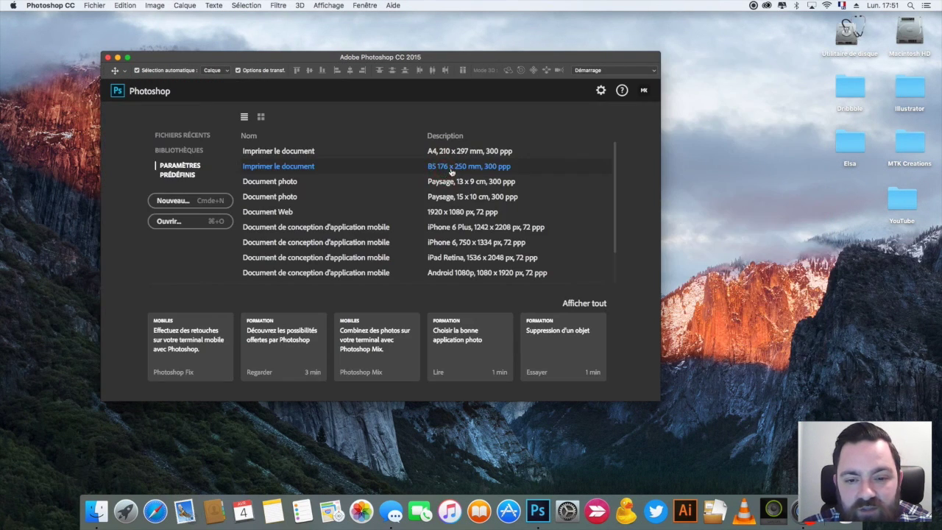
# Step: Move the application window with the start screen up near the upper edge of the desktop
pyautogui.moveTo(301, 59); pyautogui.dragTo(345, 20)
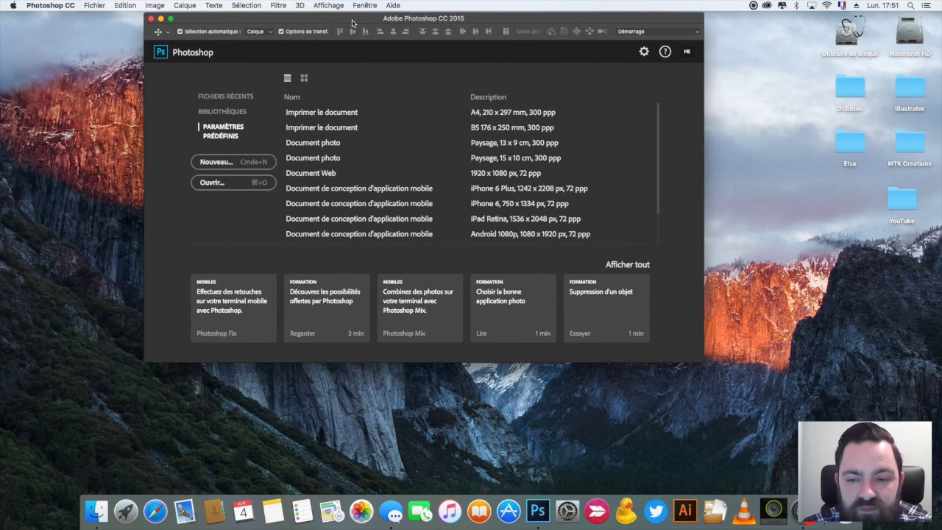
pyautogui.click(719, 255)
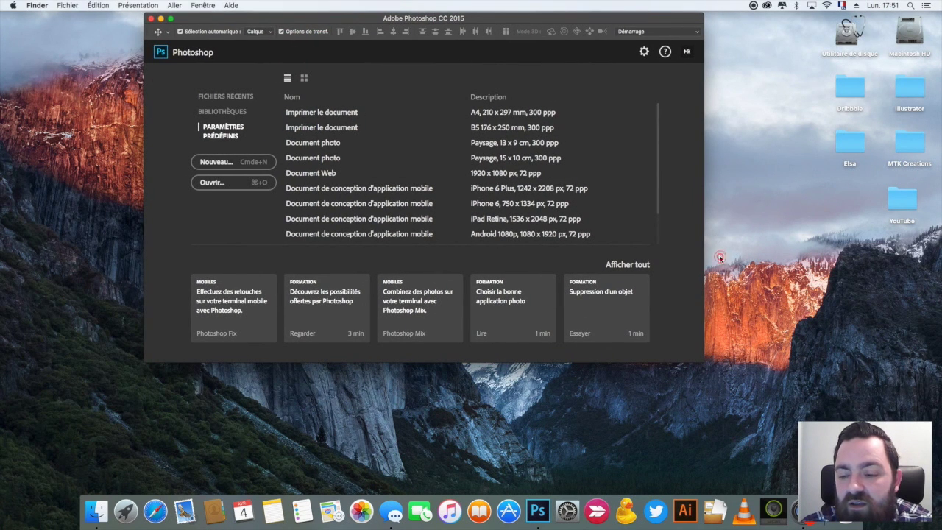
pyautogui.click(646, 22)
pyautogui.moveTo(618, 18); pyautogui.dragTo(594, 27)
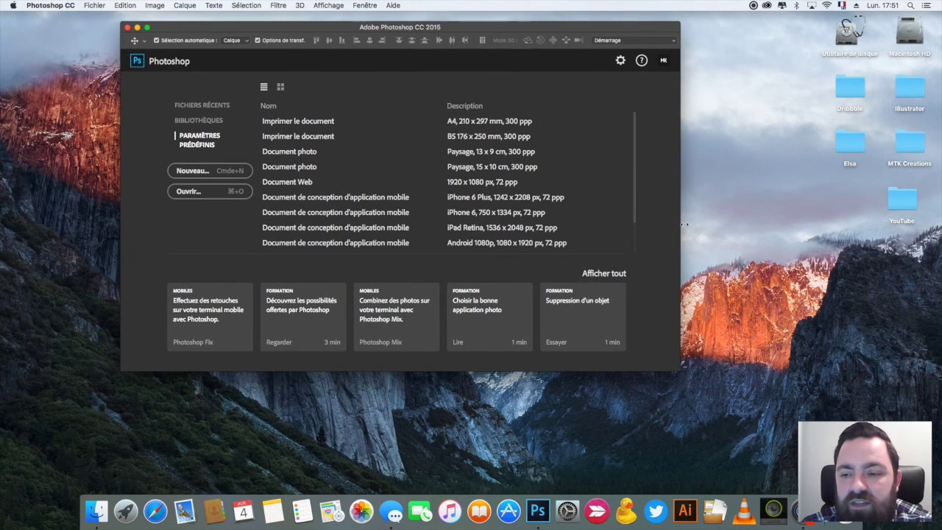
pyautogui.click(695, 222)
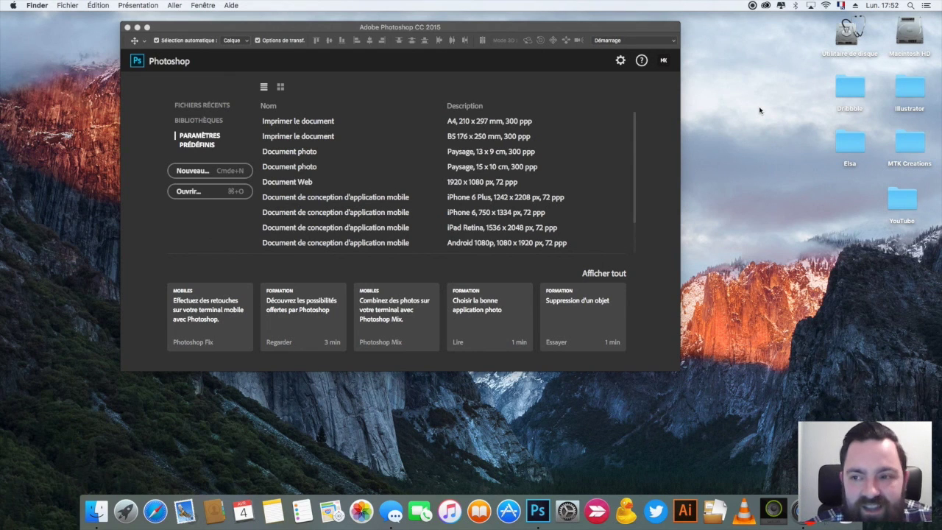
pyautogui.click(752, 6)
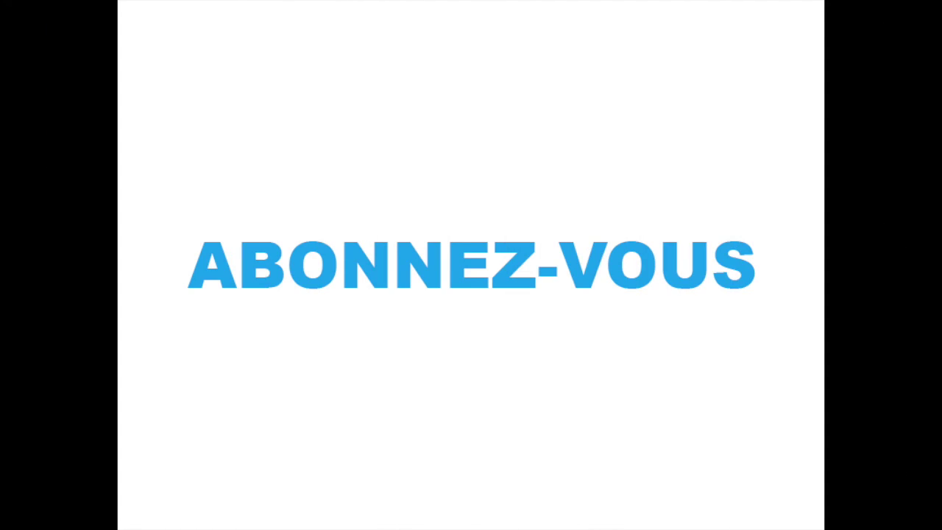